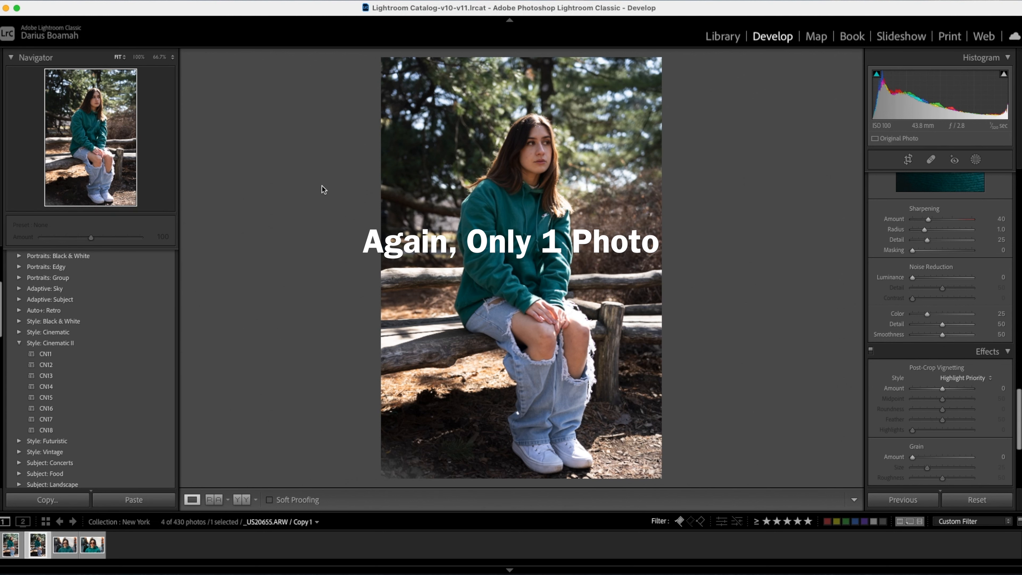
key("Right")
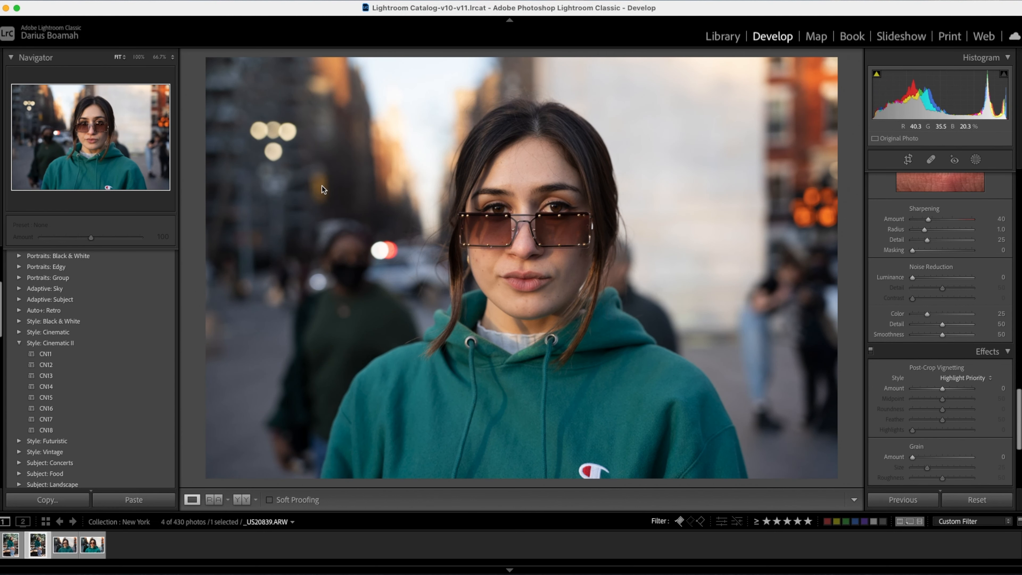
key("Left")
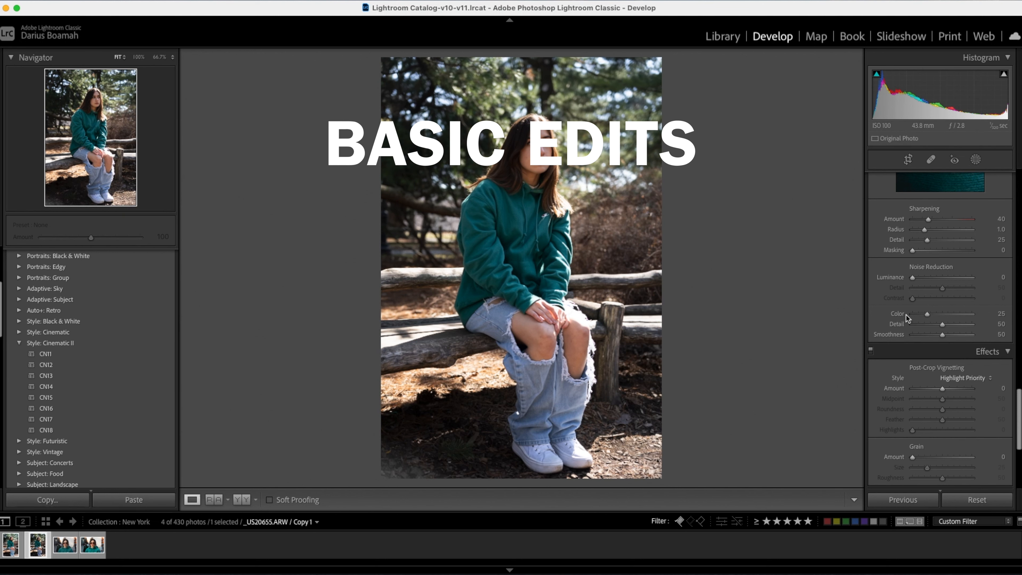
Inspect the hoodie's edges at up to 400% for colour fringing, remove chromatic aberration and enable lens profile corrections.
scroll(906, 316, "up", 6)
scroll(907, 317, "up", 10)
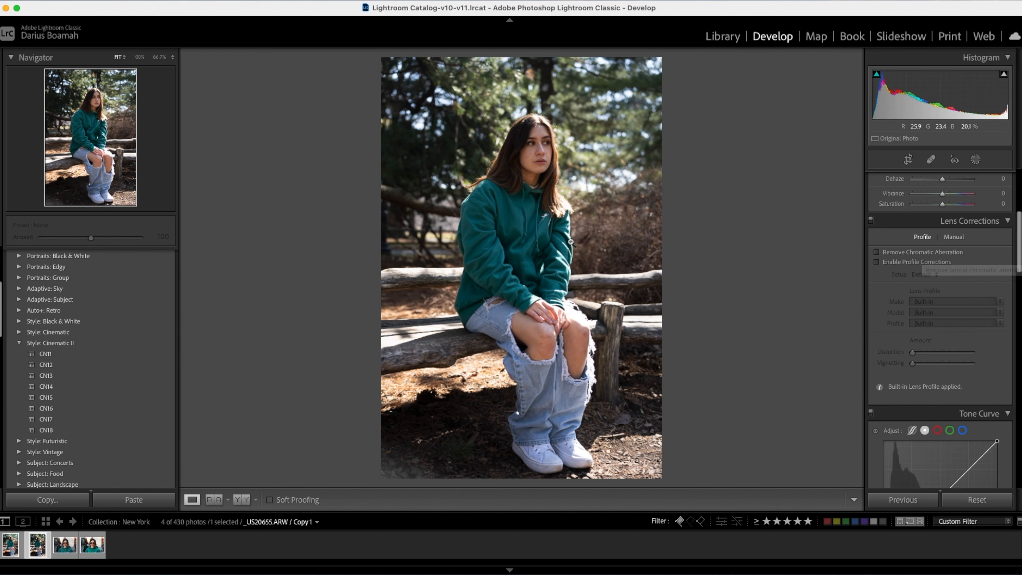
left_click(507, 225)
left_click_drag(501, 231, 337, 169)
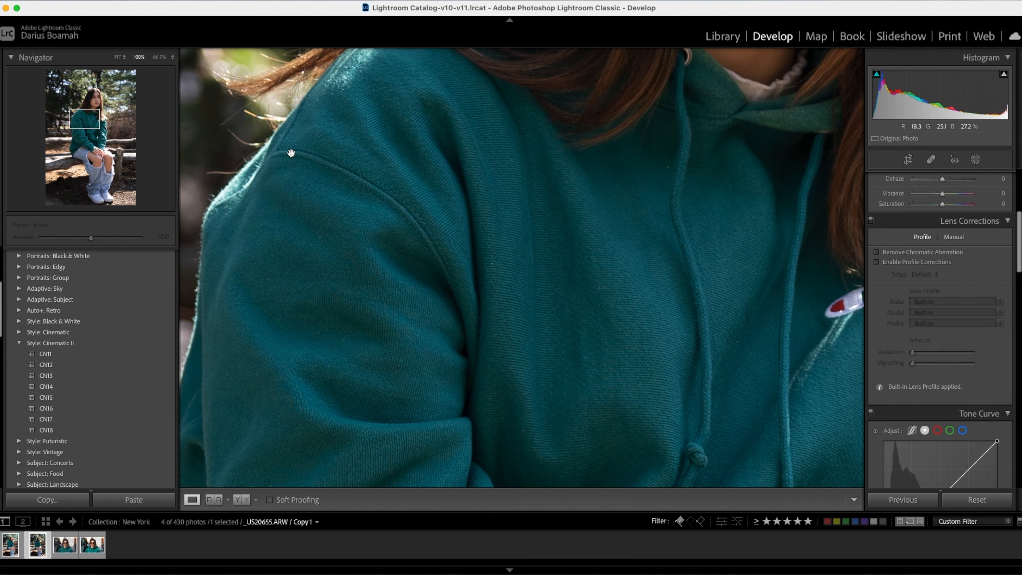
key("super+=")
key("super+=")
key("super+=")
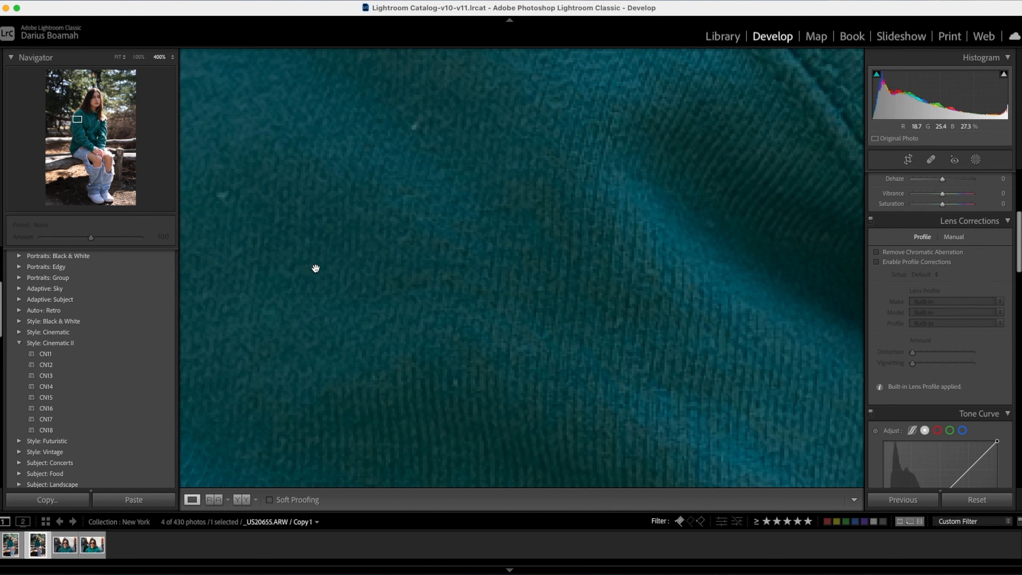
left_click_drag(316, 269, 510, 289)
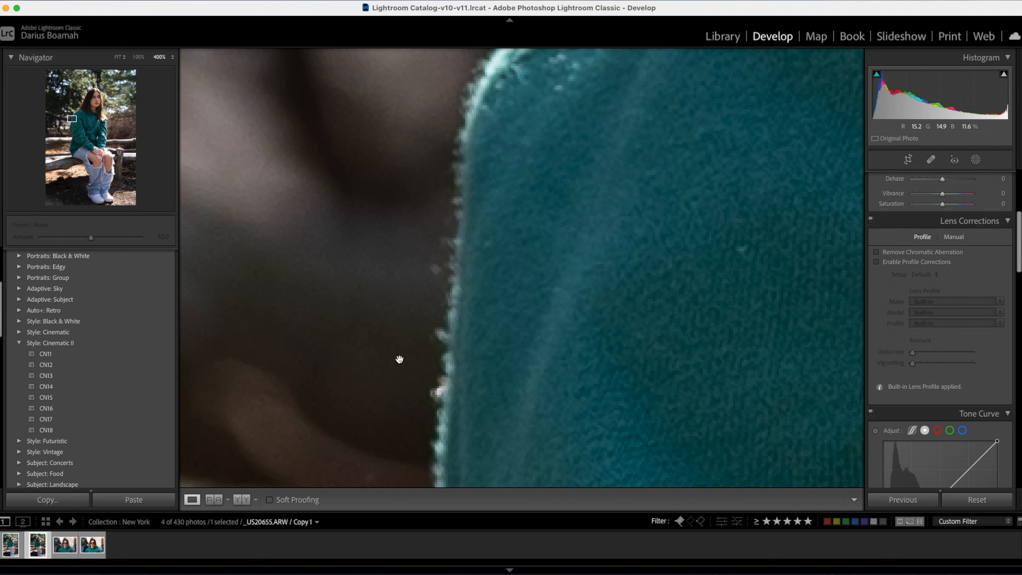
left_click(450, 341)
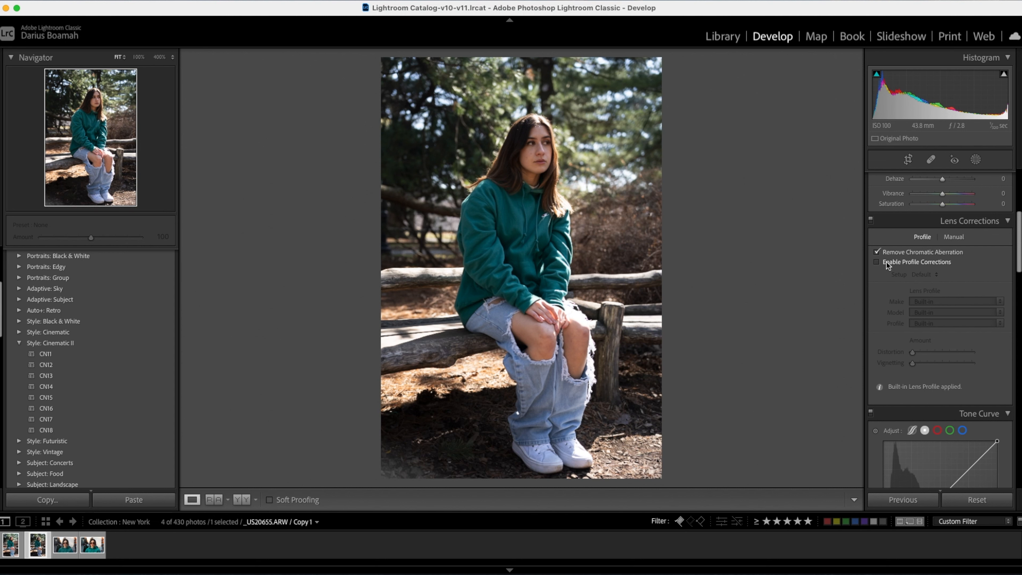
left_click(876, 262)
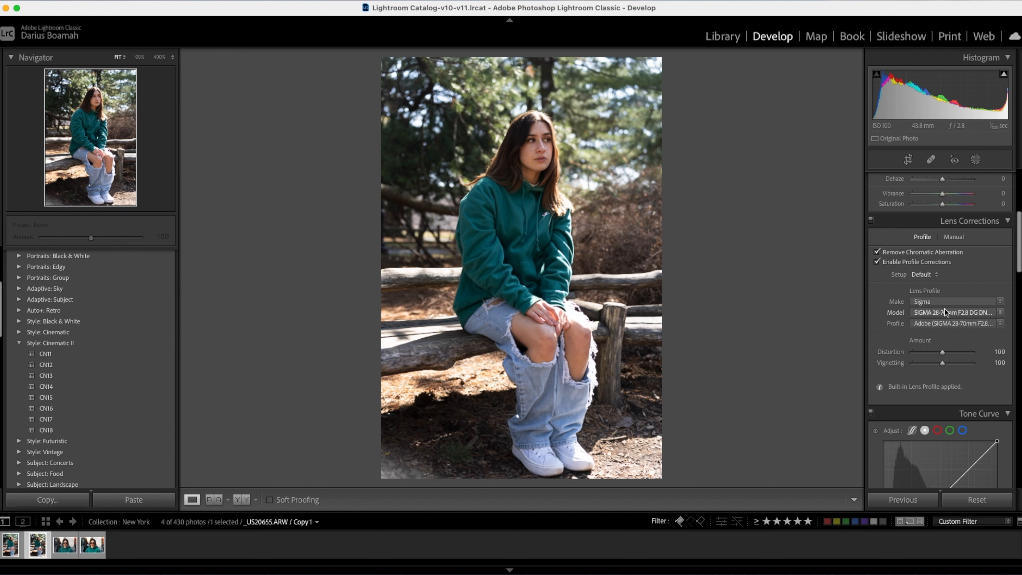
Raise the photo's exposure to +0.35 and lower its highlights to −91.
scroll(903, 252, "up", 8)
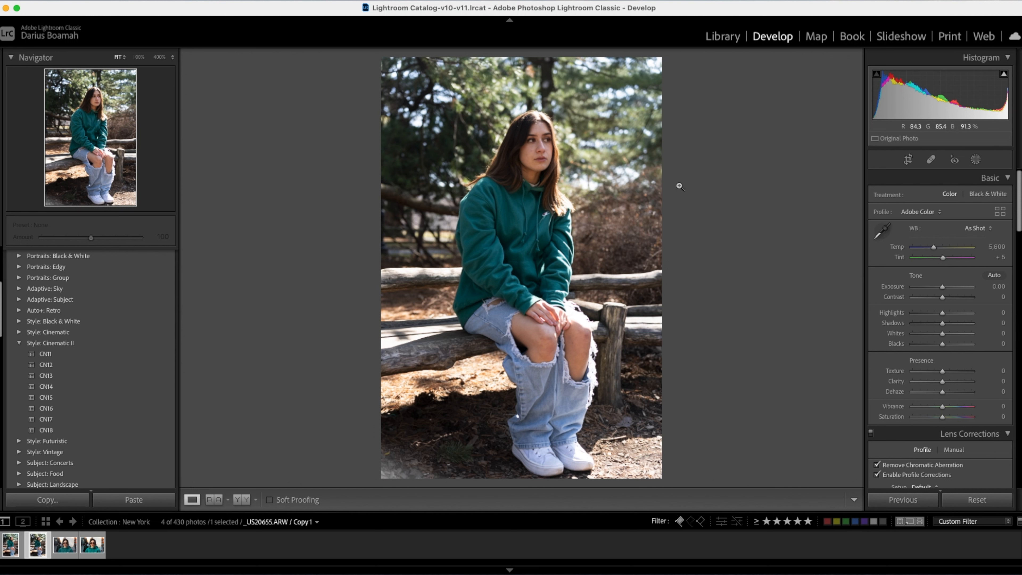
scroll(925, 411, "down", 15)
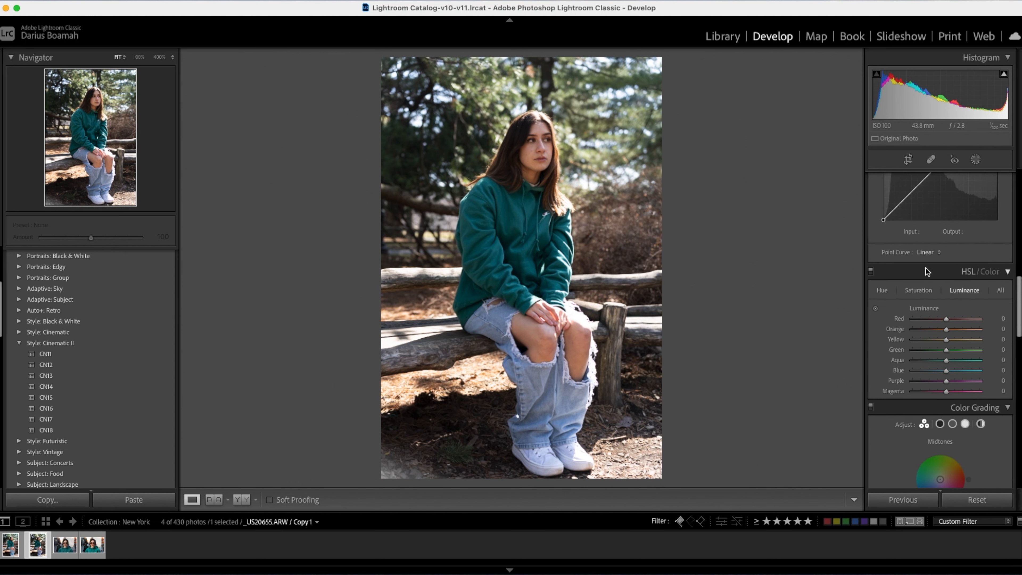
scroll(926, 268, "up", 15)
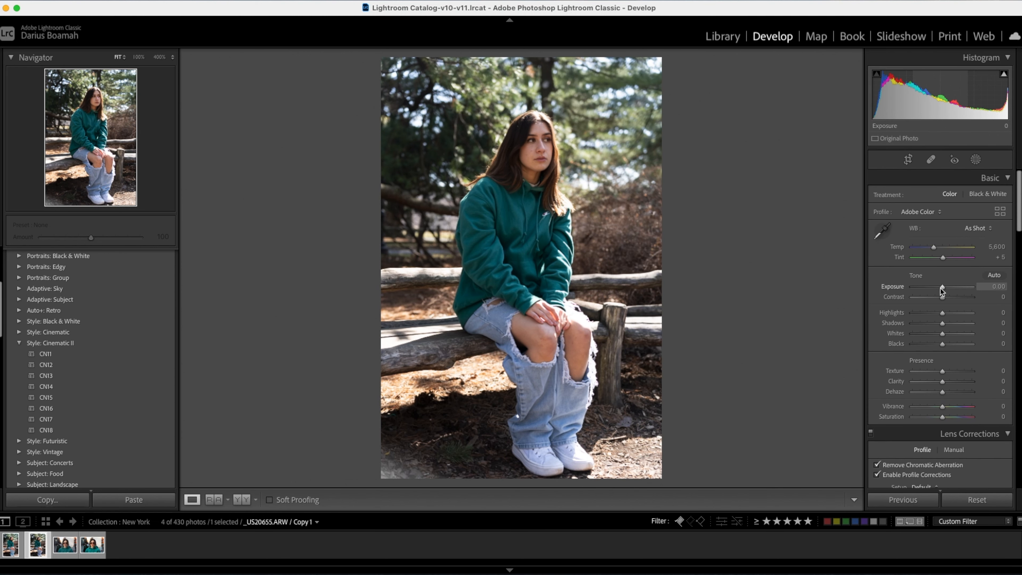
left_click_drag(941, 287, 943, 288)
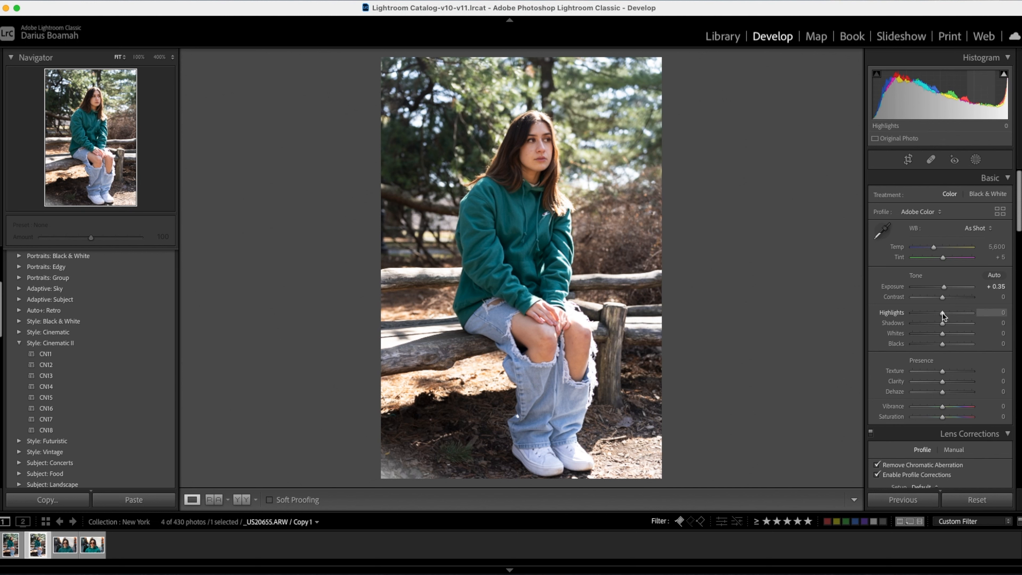
left_click_drag(944, 313, 915, 313)
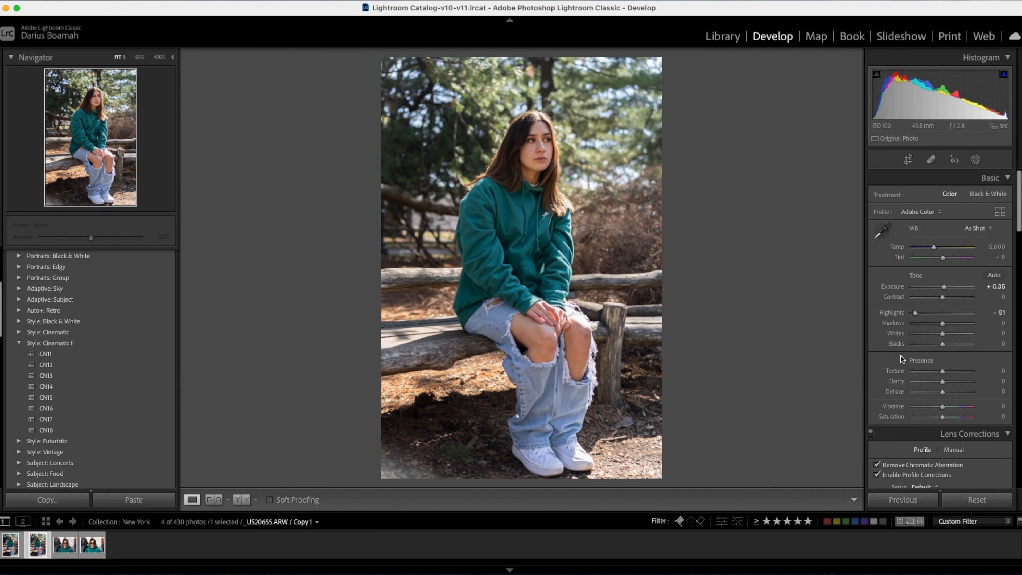
Set the photo's whites to +36 and its blacks to −37.
scroll(949, 354, "down", 1)
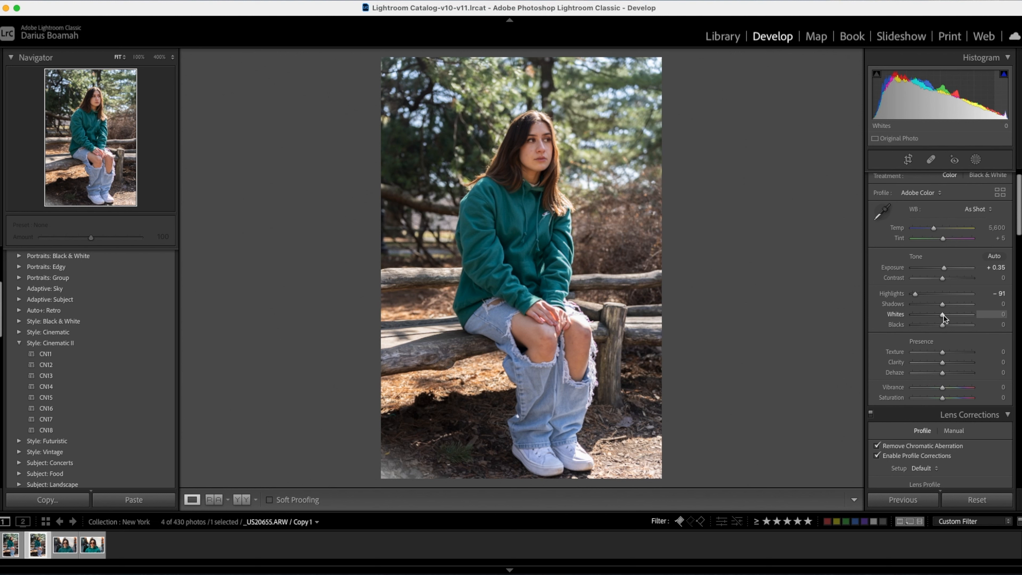
left_click_drag(944, 316, 954, 314)
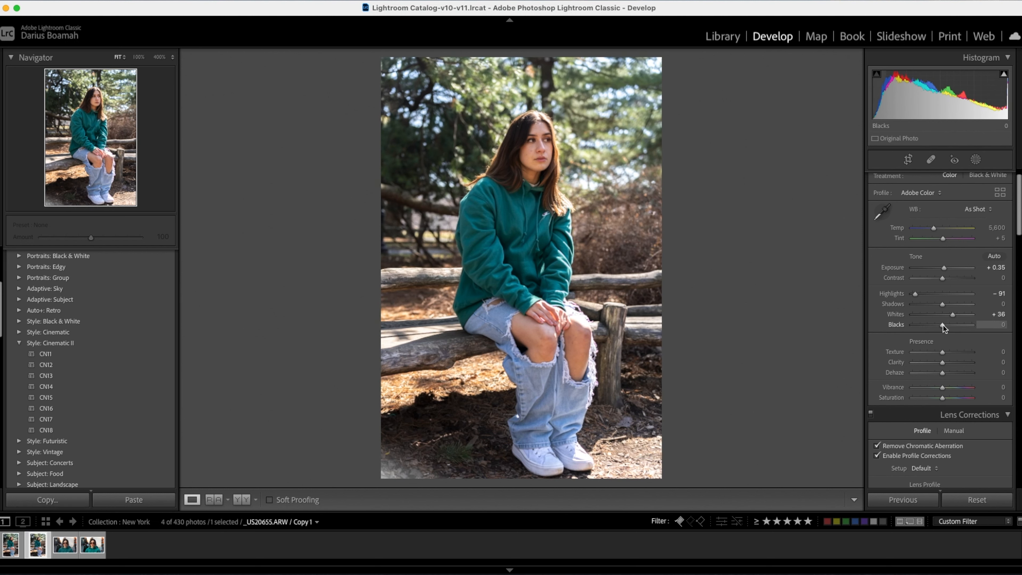
left_click_drag(943, 326, 931, 325)
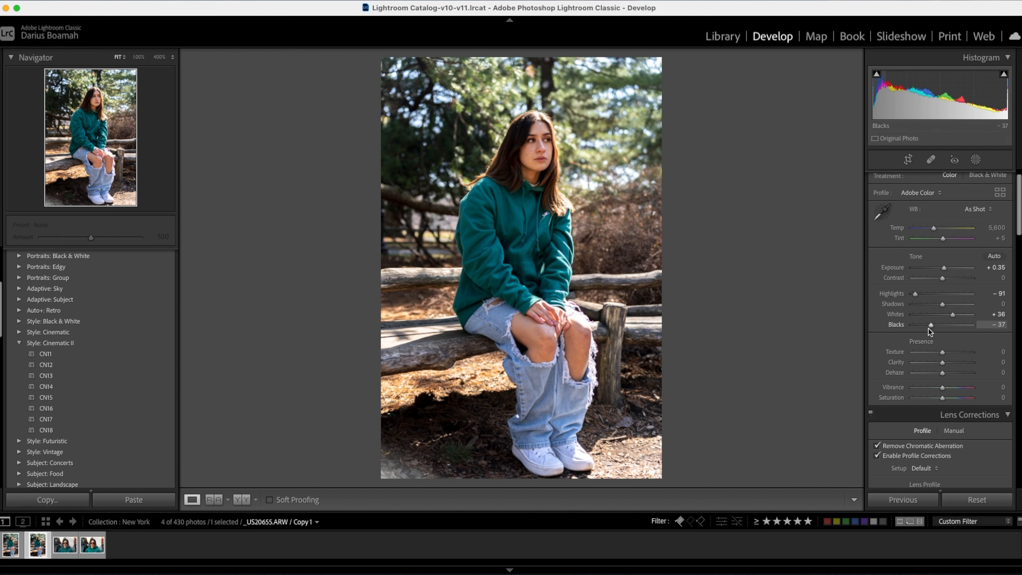
Set both clarity and dehaze to +10 in the presence adjustments.
scroll(928, 328, "down", 3)
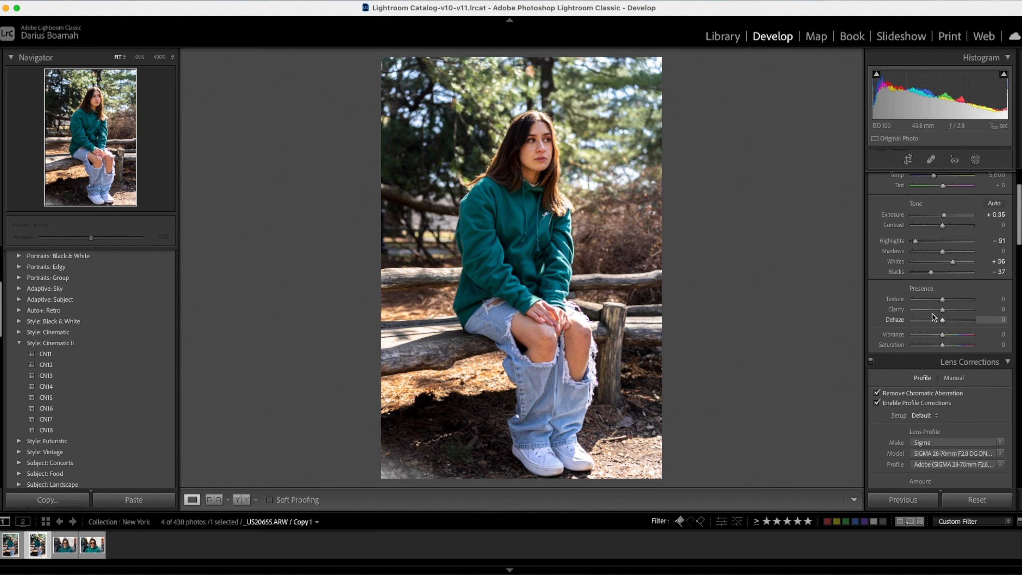
left_click_drag(945, 313, 947, 311)
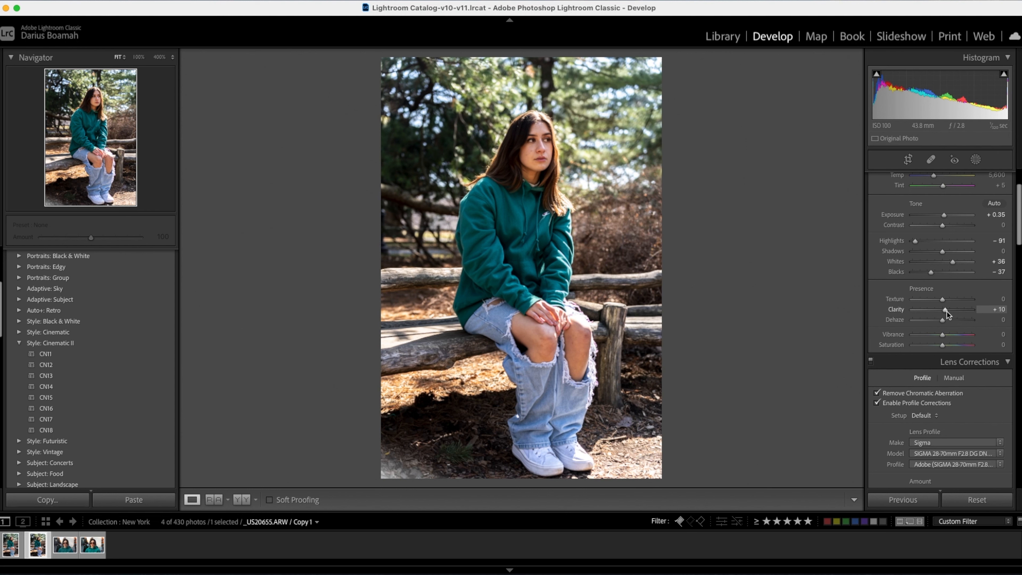
mouse_move(959, 315)
left_mouse_down()
mouse_move(996, 315)
mouse_move(947, 318)
left_mouse_up()
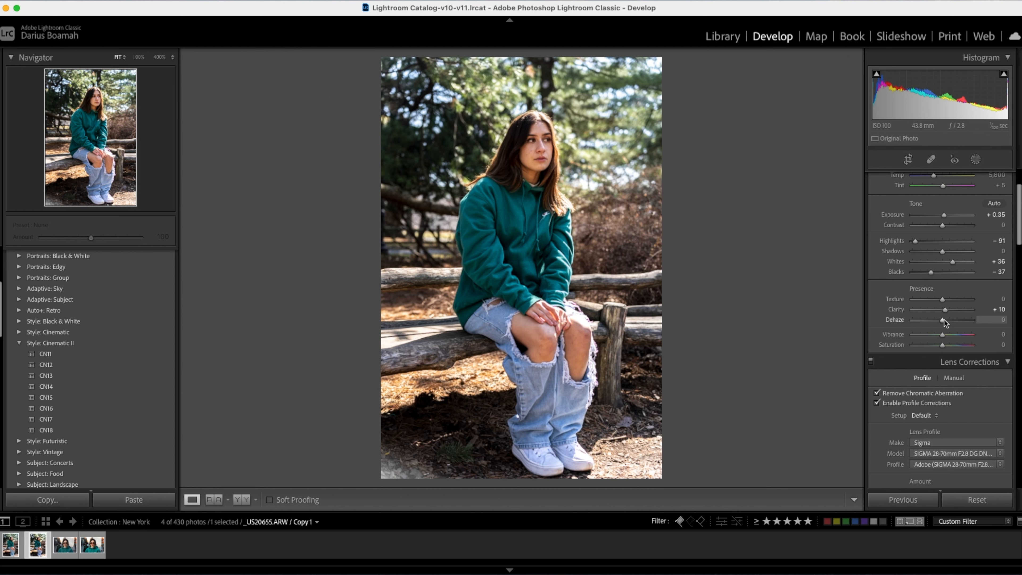
mouse_move(944, 320)
left_mouse_down()
mouse_move(928, 321)
mouse_move(965, 320)
mouse_move(946, 321)
left_mouse_up()
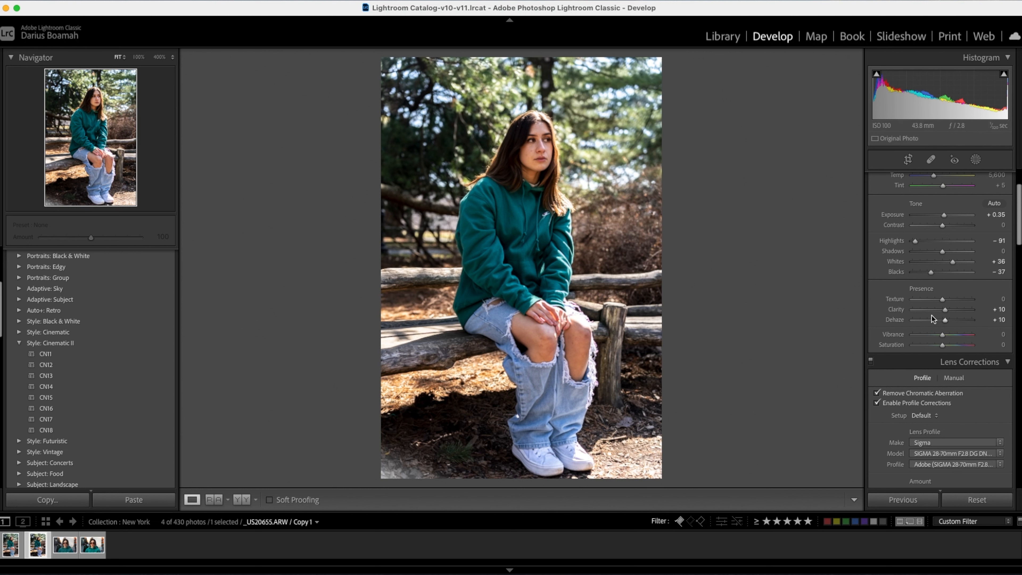
Add four control points along the tone curve from shadows to highlights, keeping it nearly straight, with the highlight point at input 228, output 229.
scroll(922, 354, "down", 10)
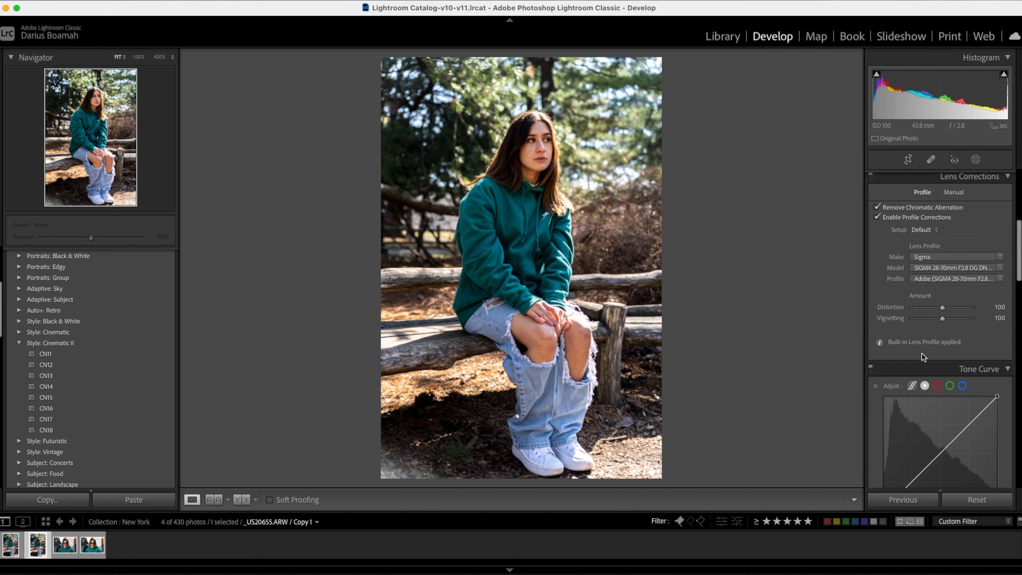
scroll(922, 354, "down", 2)
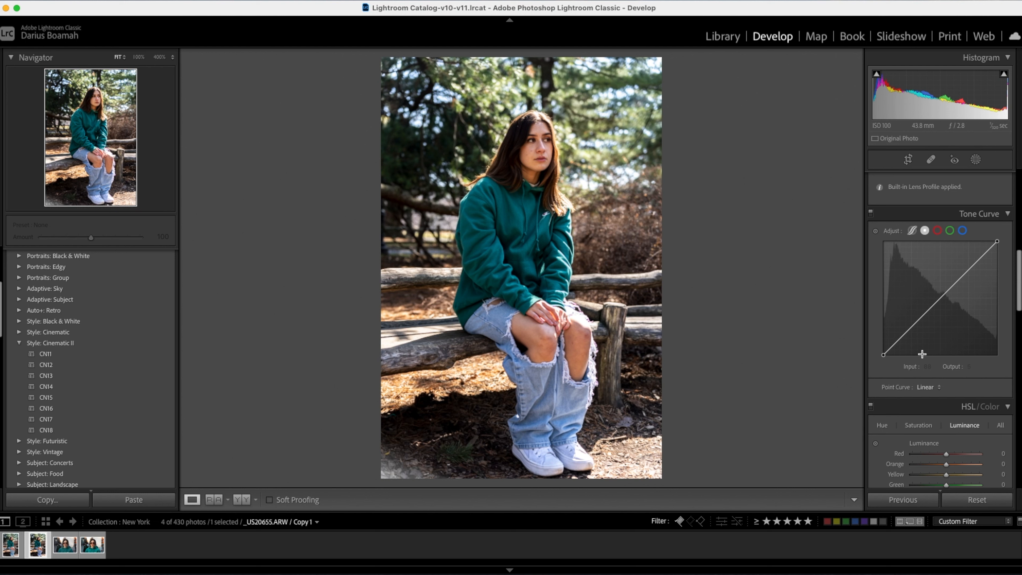
left_click(899, 338)
left_click_drag(901, 342, 897, 345)
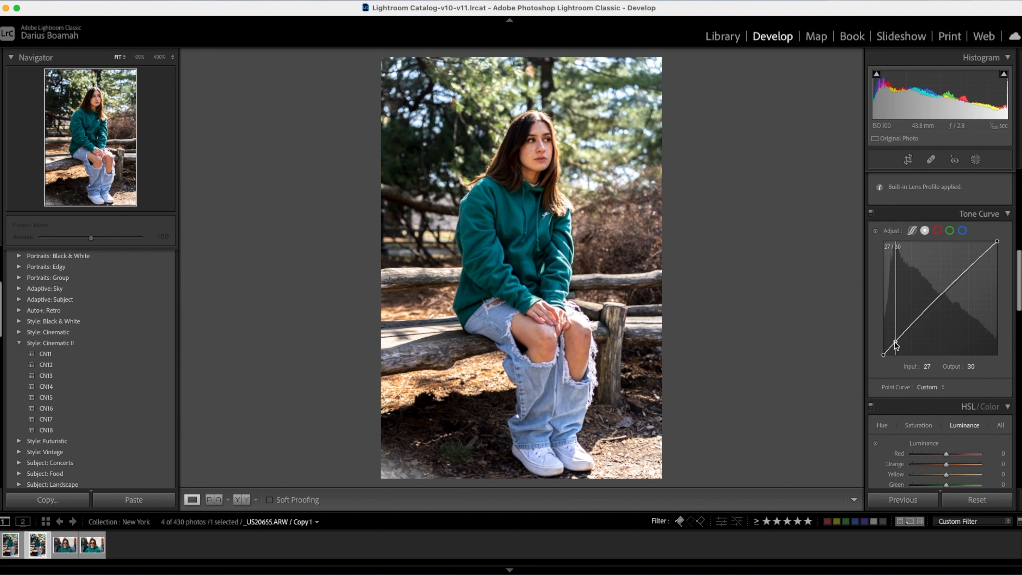
left_click(929, 309)
left_click_drag(929, 309, 924, 311)
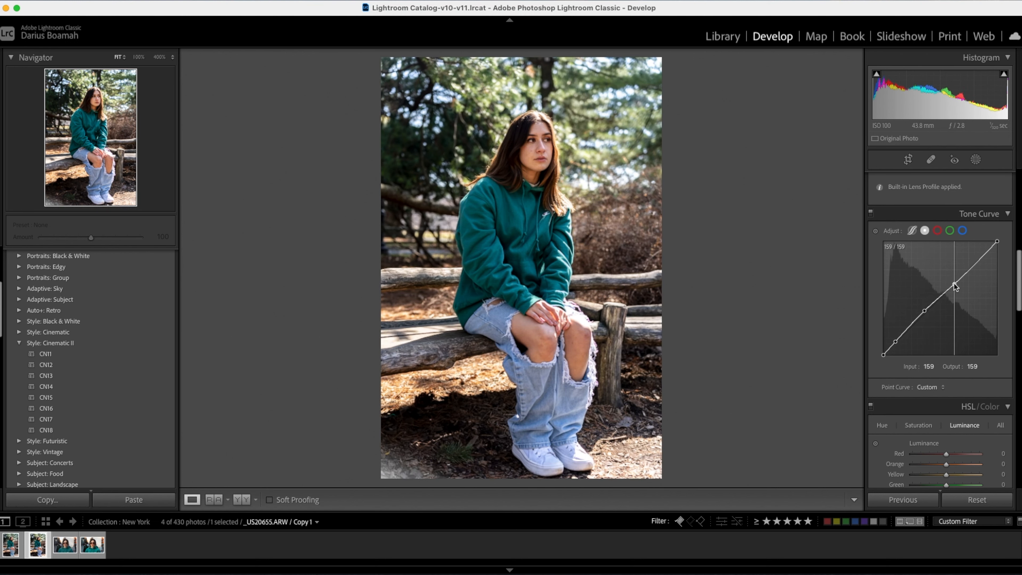
left_click(953, 282)
left_click_drag(954, 280, 958, 281)
left_click(984, 253)
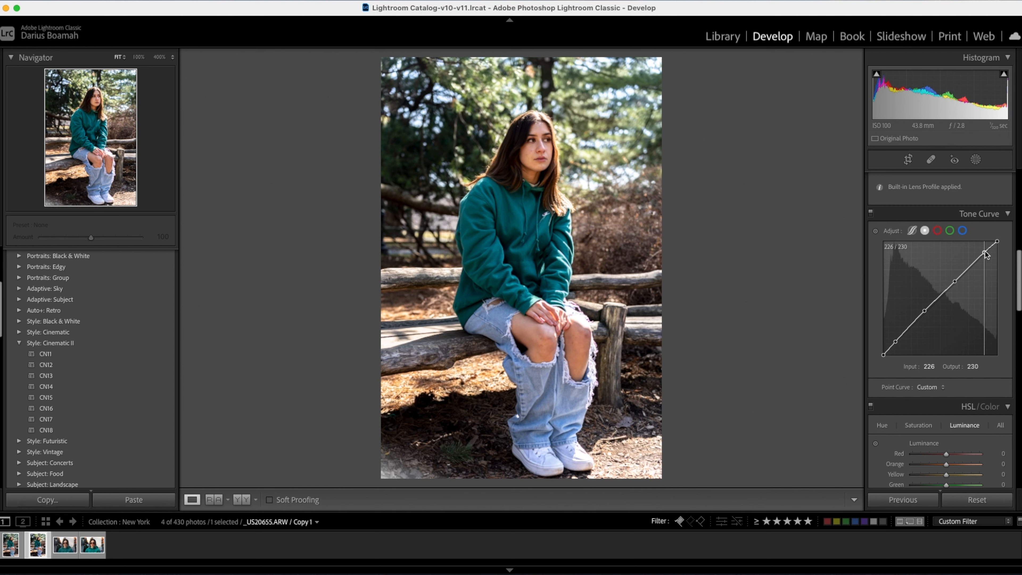
left_click_drag(985, 253, 986, 253)
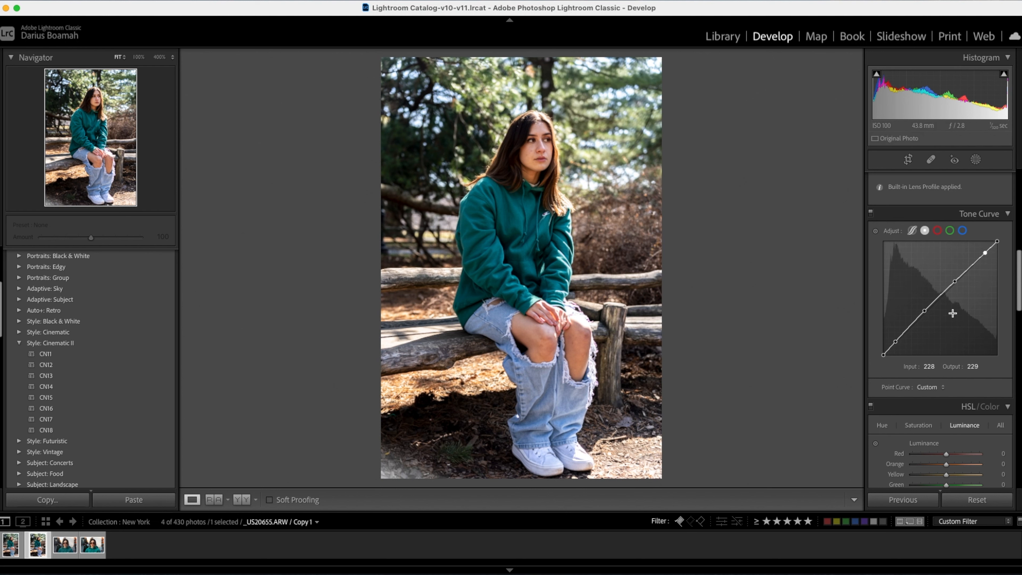
Adjust the HSL hues to orange −15, yellow −9 and green +41, and shift blue slightly towards aqua.
scroll(952, 313, "down", 4)
left_click(882, 279)
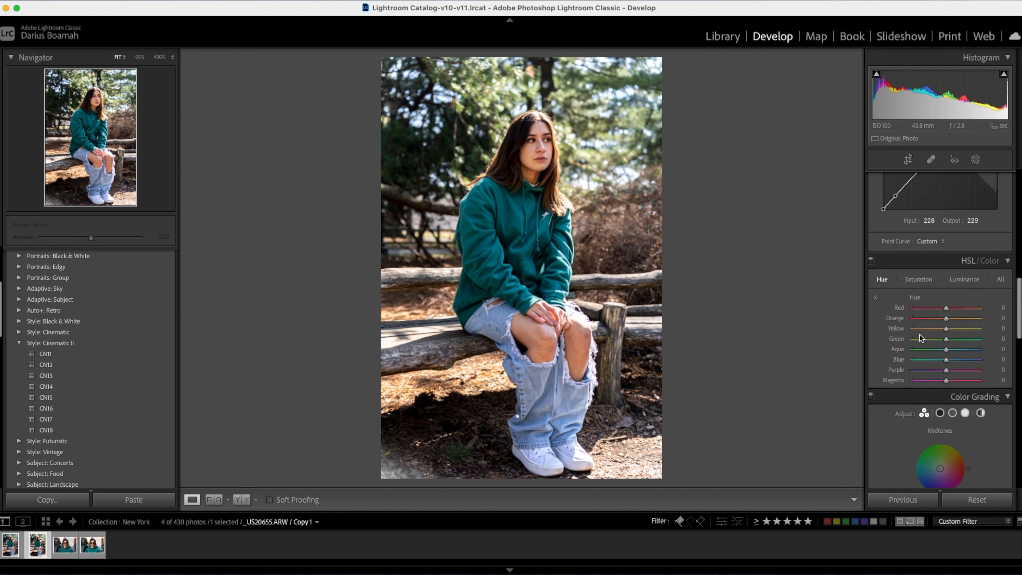
scroll(920, 335, "down", 1)
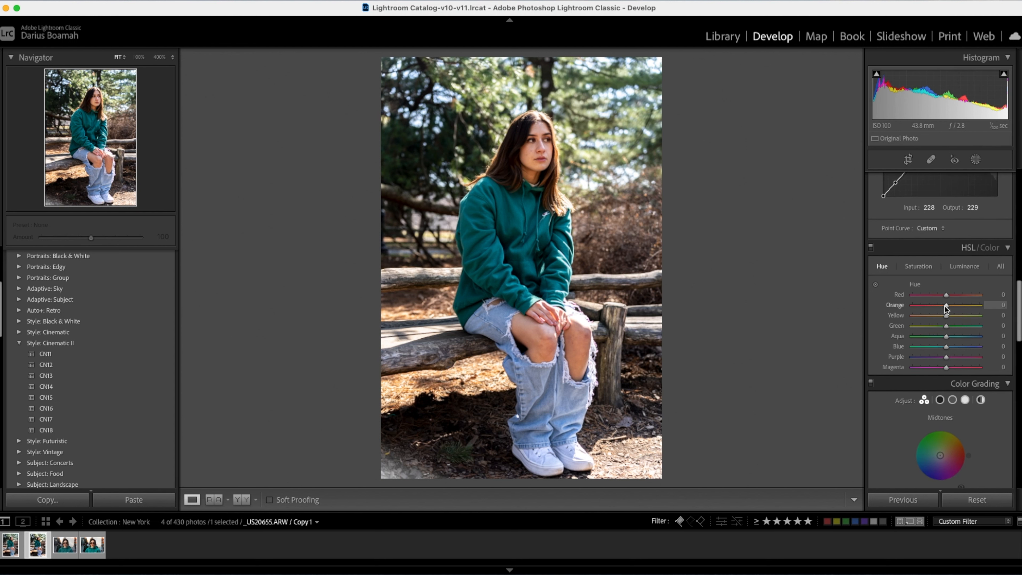
left_click_drag(941, 306, 940, 306)
left_click_drag(946, 316, 945, 321)
left_click_drag(944, 329, 953, 326)
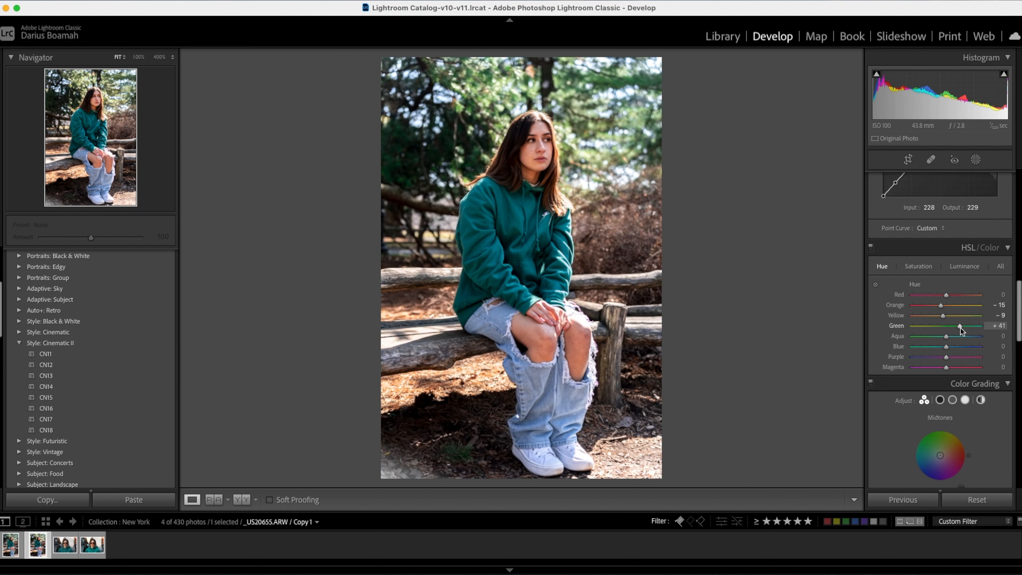
left_click_drag(947, 346, 942, 347)
Set HSL saturation to orange −1, yellow −13 and green −35, and luminance to orange +8 with green slightly darker.
left_click(918, 265)
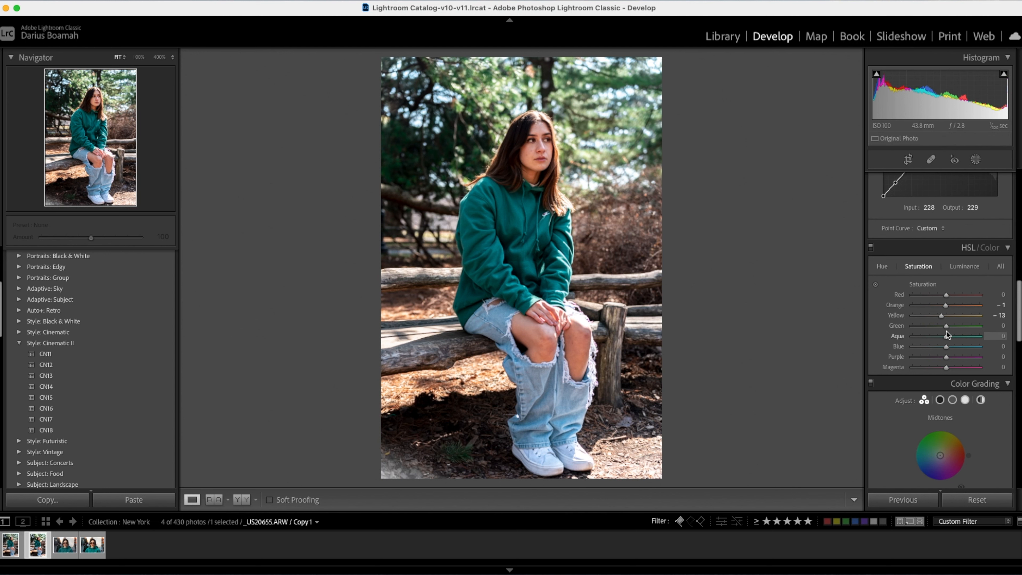
left_click_drag(939, 328, 936, 330)
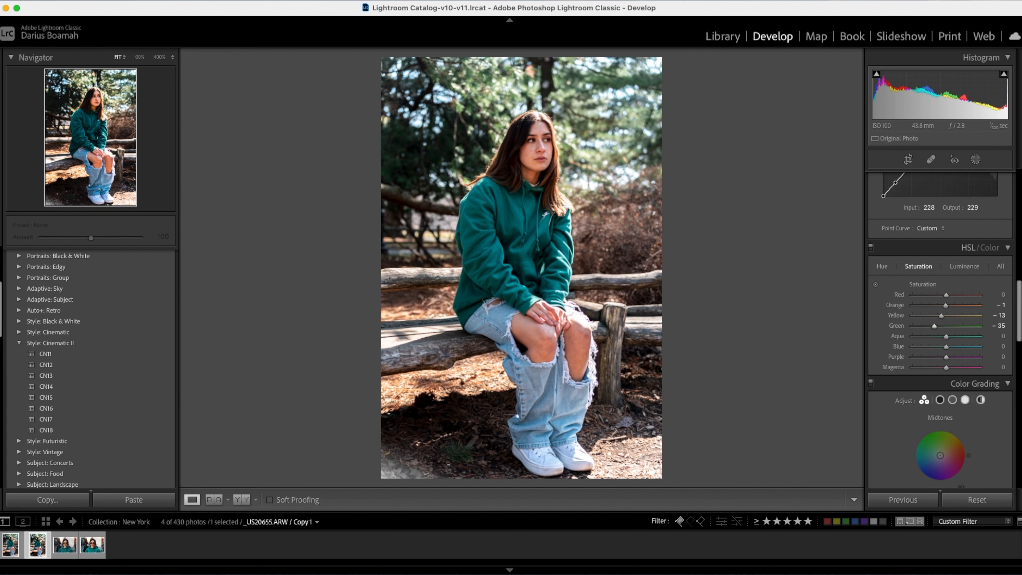
left_click(968, 264)
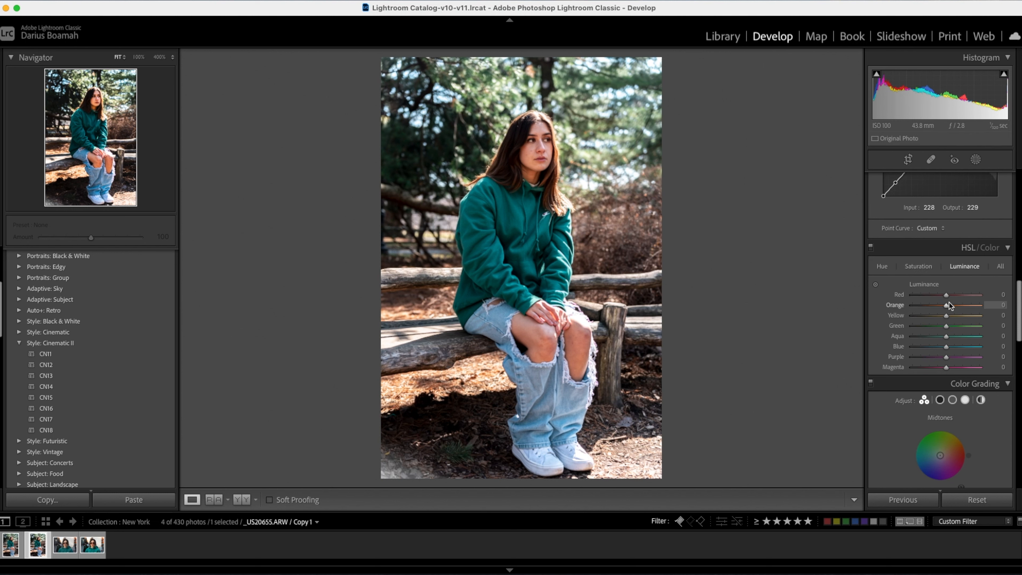
left_click_drag(947, 307, 949, 306)
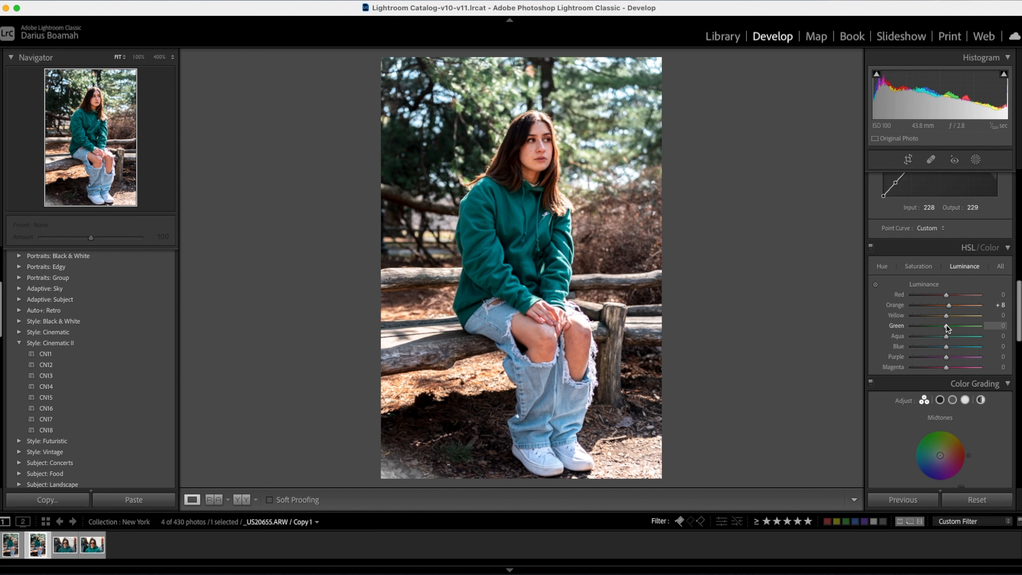
left_click_drag(945, 326, 943, 325)
Set the sharpening amount to 68 and the sharpening masking to 79.
scroll(949, 348, "down", 10)
scroll(949, 348, "up", 3)
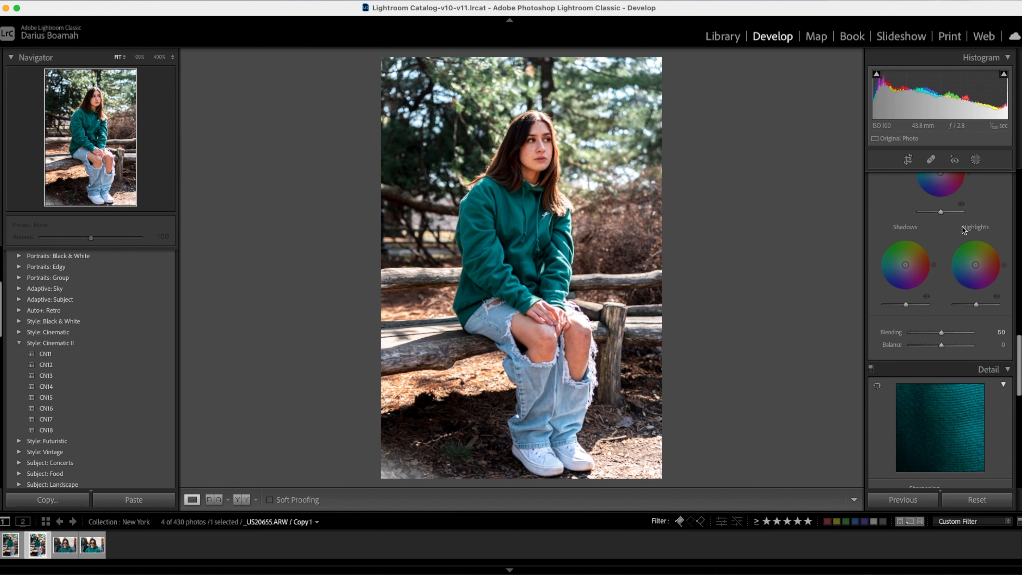
scroll(920, 353, "down", 6)
scroll(920, 356, "down", 3)
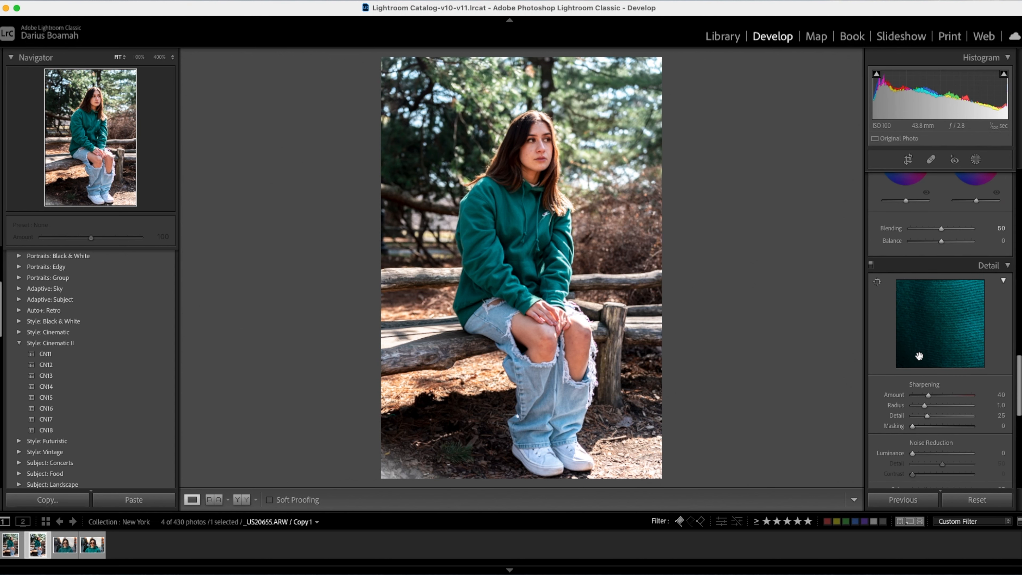
scroll(925, 389, "down", 1)
left_click_drag(931, 370, 944, 373)
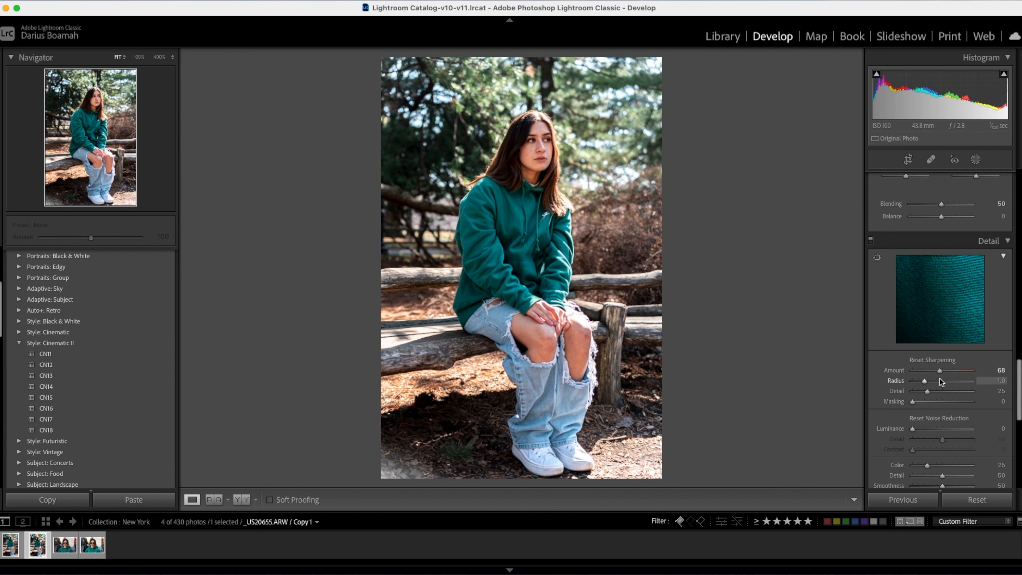
scroll(916, 417, "down", 1)
key("alt")
scroll(916, 417, "down", 2)
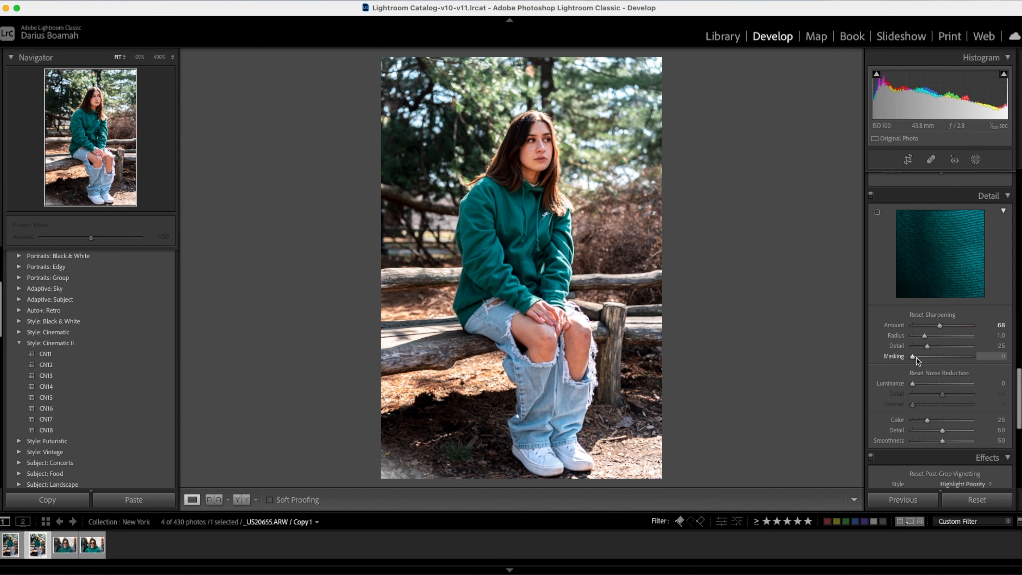
left_click_drag(914, 358, 960, 357)
Set the post-crop vignetting amount to −8 with the Highlight Priority style.
scroll(940, 361, "down", 3)
scroll(940, 362, "down", 1)
left_click_drag(944, 368, 942, 369)
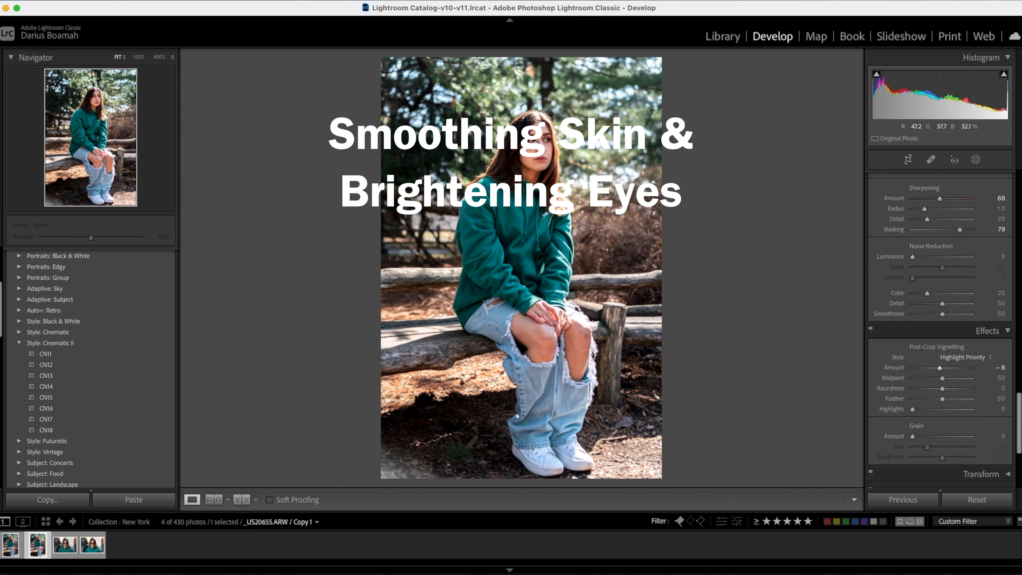
Heal the blemish cluster on the woman's near cheek beside the nose at size 32, sampling clean skin from the outer cheek.
left_click(535, 143)
left_click_drag(535, 143, 535, 269)
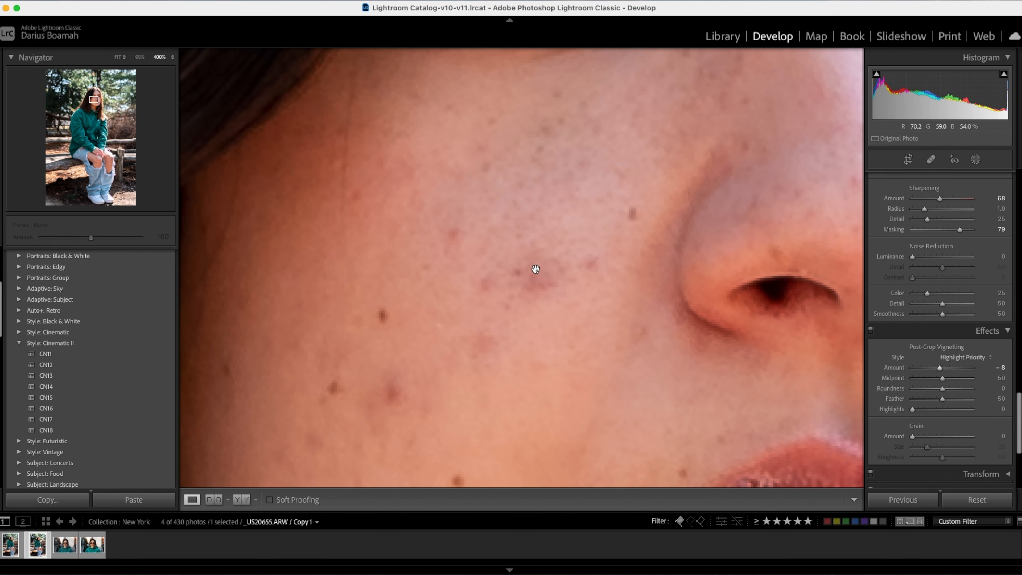
key("super+minus")
key("super+minus")
key("super+minus")
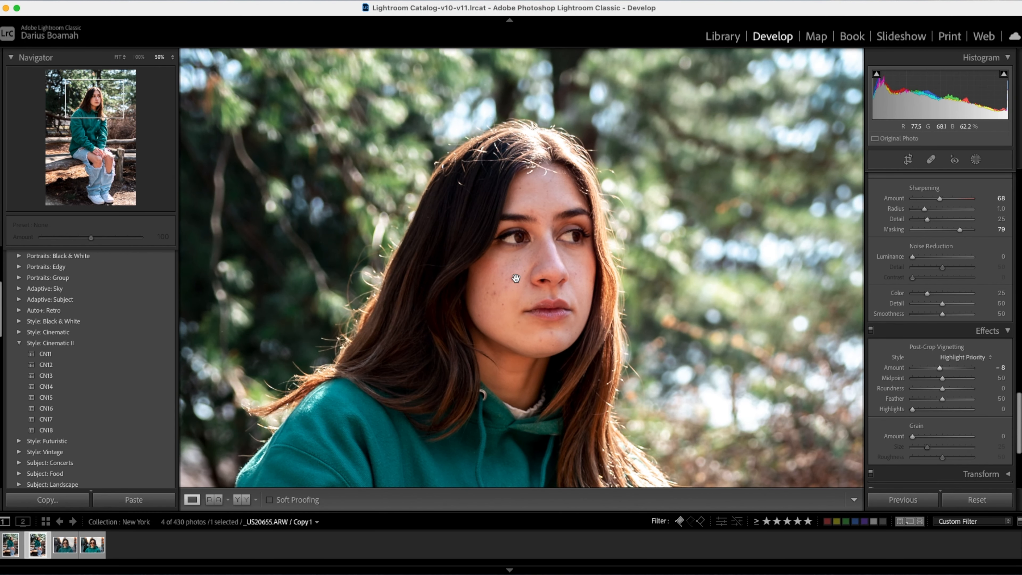
left_click(523, 254)
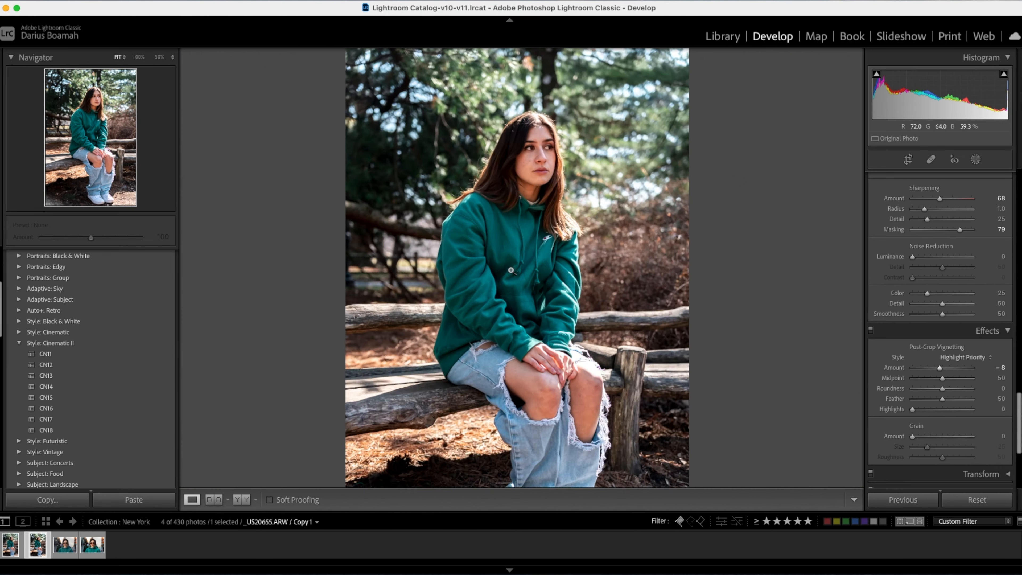
key("q")
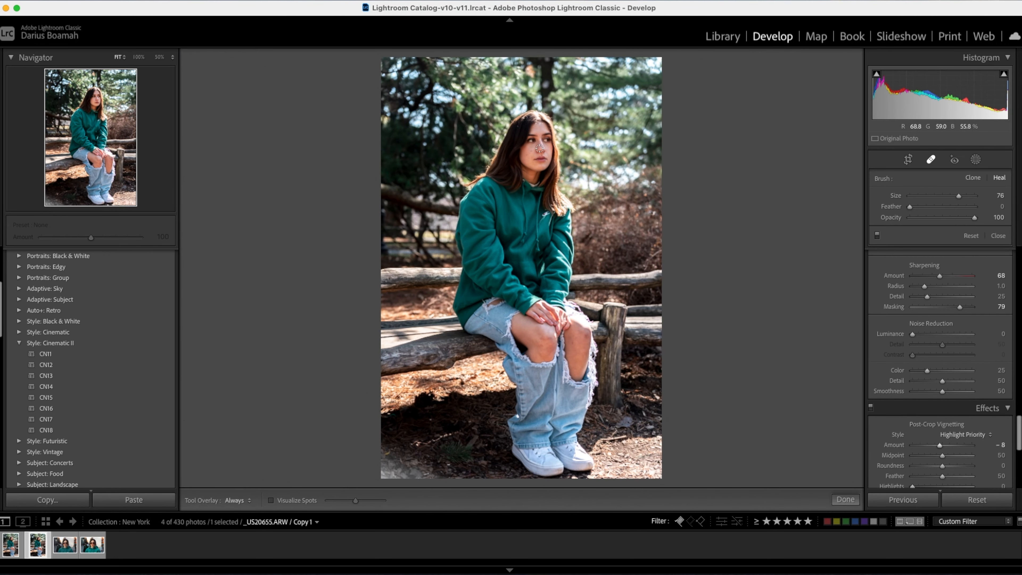
left_click(540, 149)
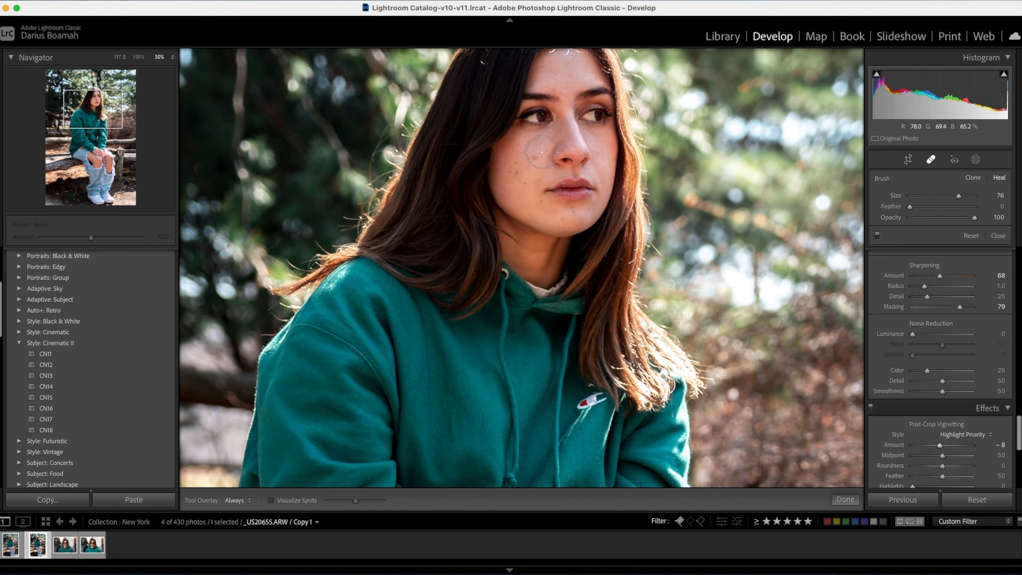
key("super+equal")
key("super+equal")
left_click_drag(556, 124, 474, 394)
left_click_drag(482, 206, 461, 372)
scroll(480, 240, "down", 5)
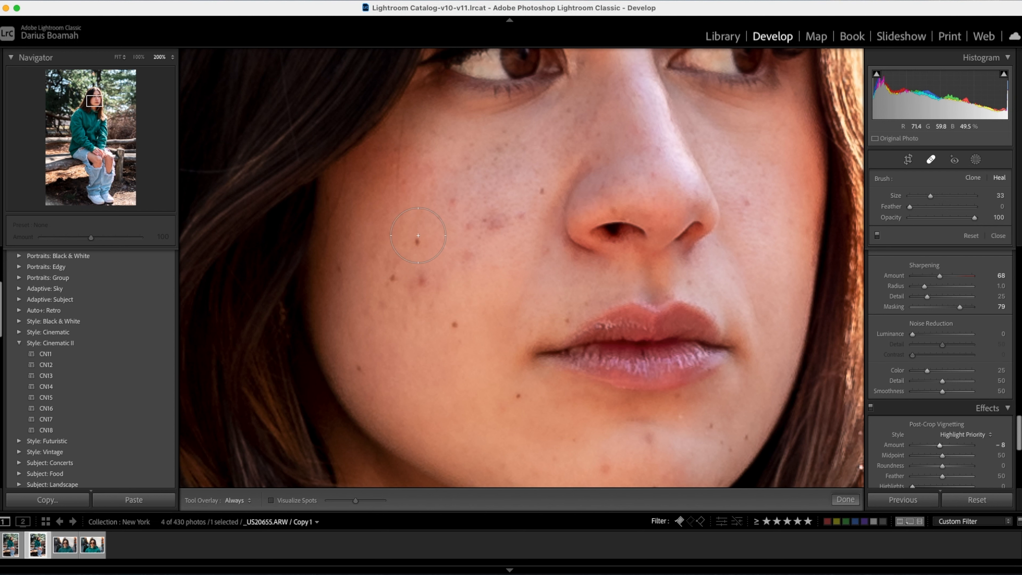
left_click(482, 222)
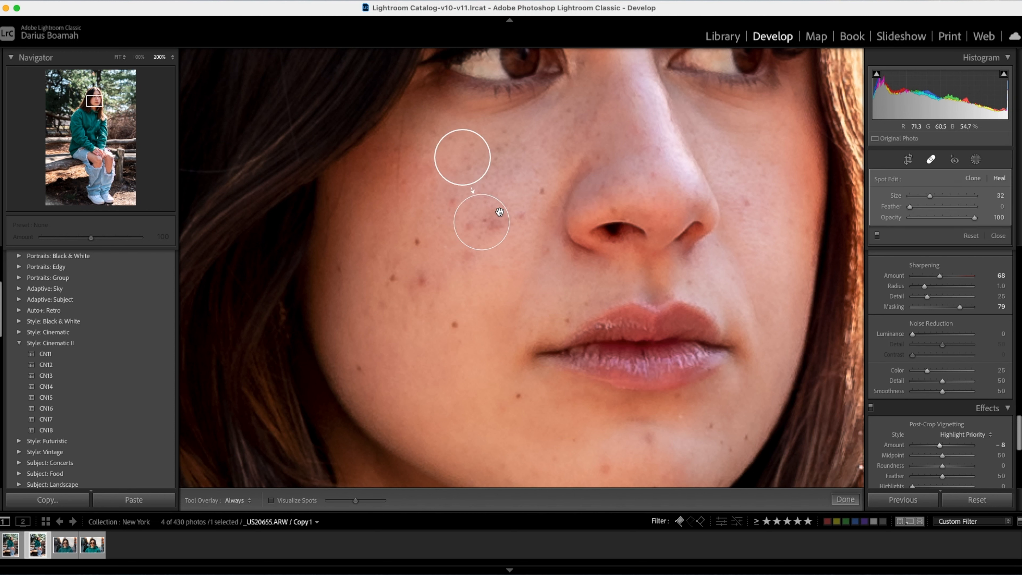
left_click_drag(461, 163, 378, 215)
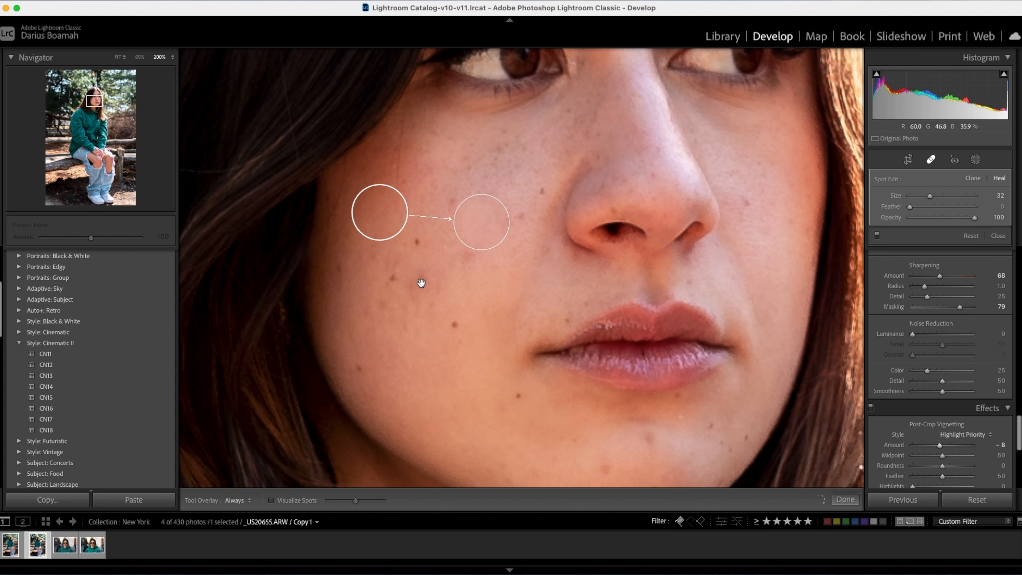
Heal two more blemishes lower on the near cheek at size 32, moving the second one's source to the outer cheek.
left_click(422, 285)
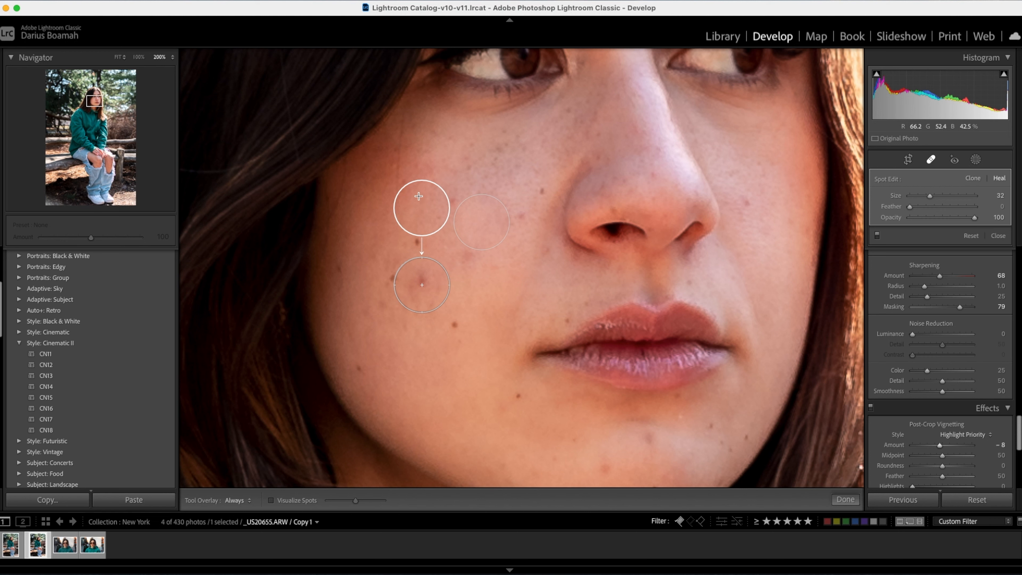
left_click(540, 200)
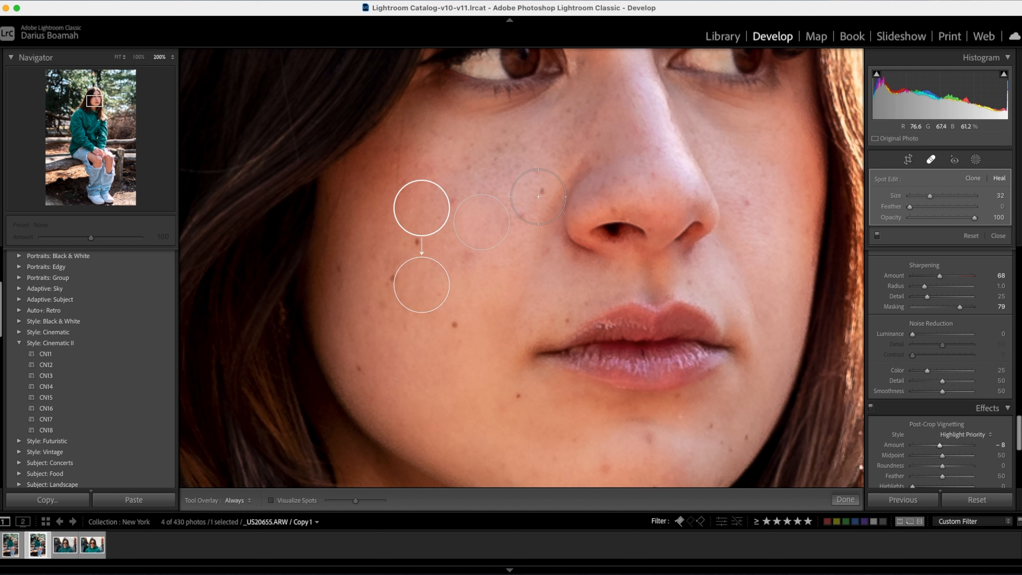
left_click(478, 268)
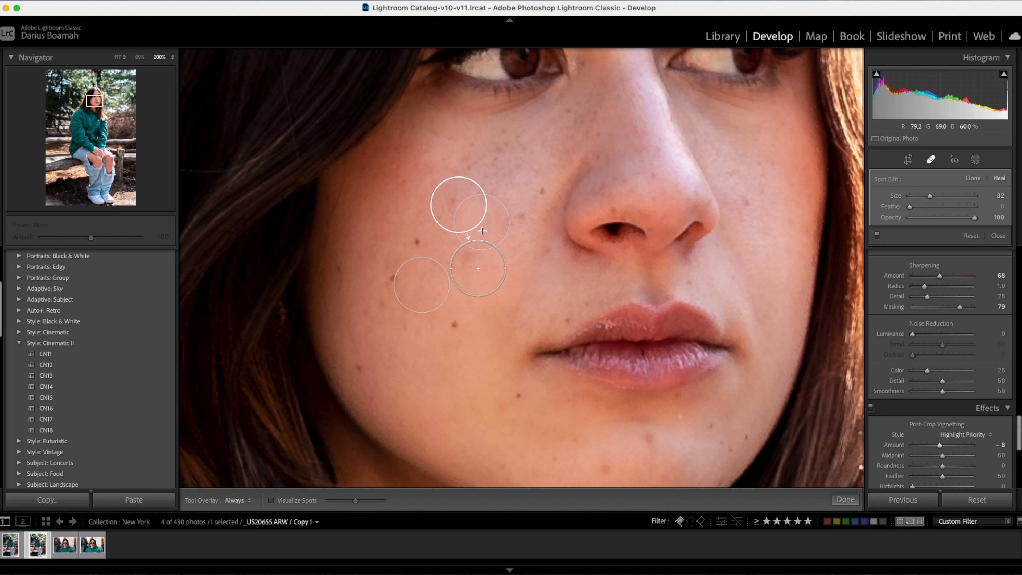
left_click_drag(460, 206, 387, 204)
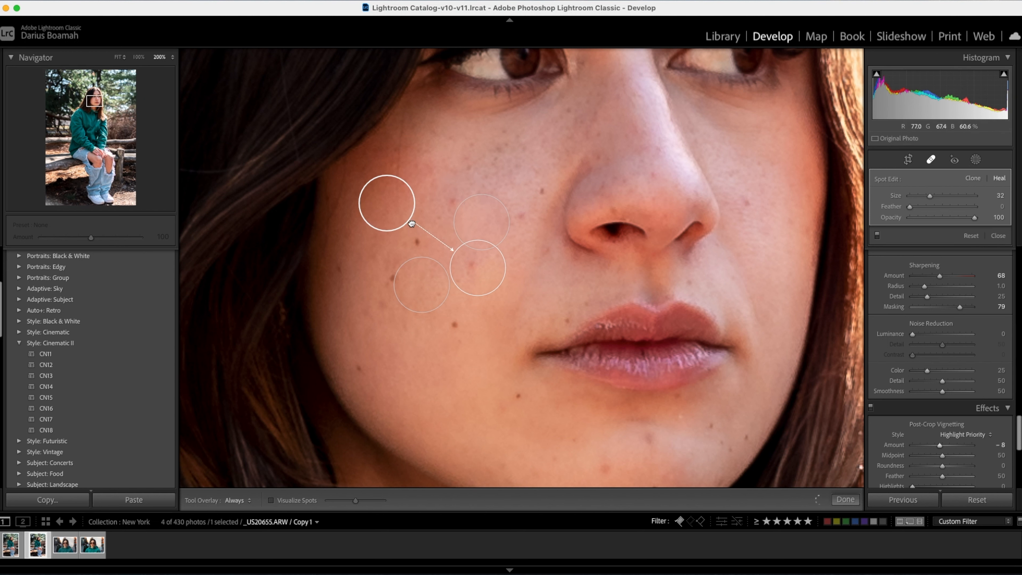
Reduce the healing size to 21 and heal one spot on the lower near cheek and two on the chin.
scroll(457, 331, "down", 5)
left_click(458, 326)
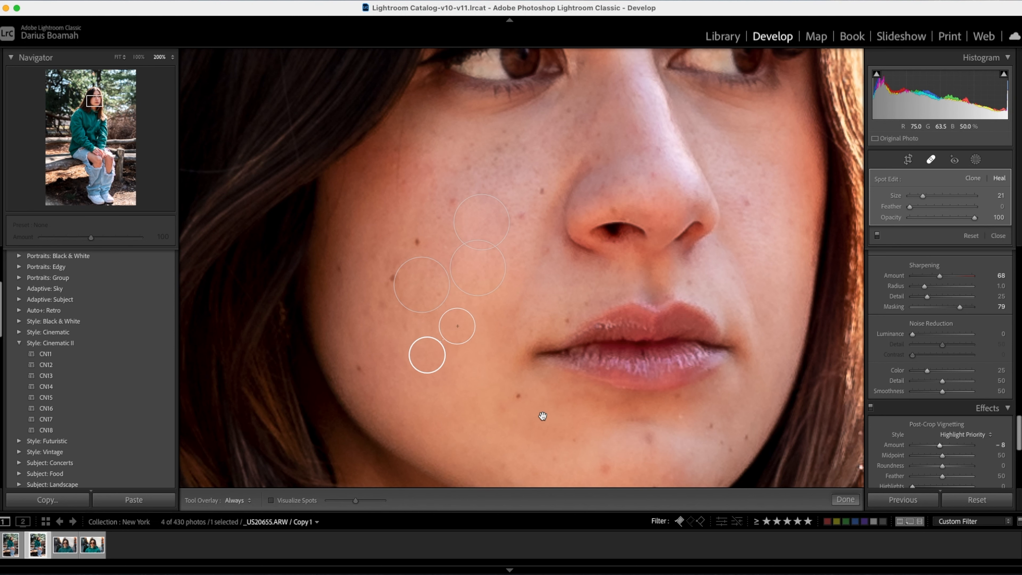
left_click_drag(540, 406, 414, 342)
left_click(474, 402)
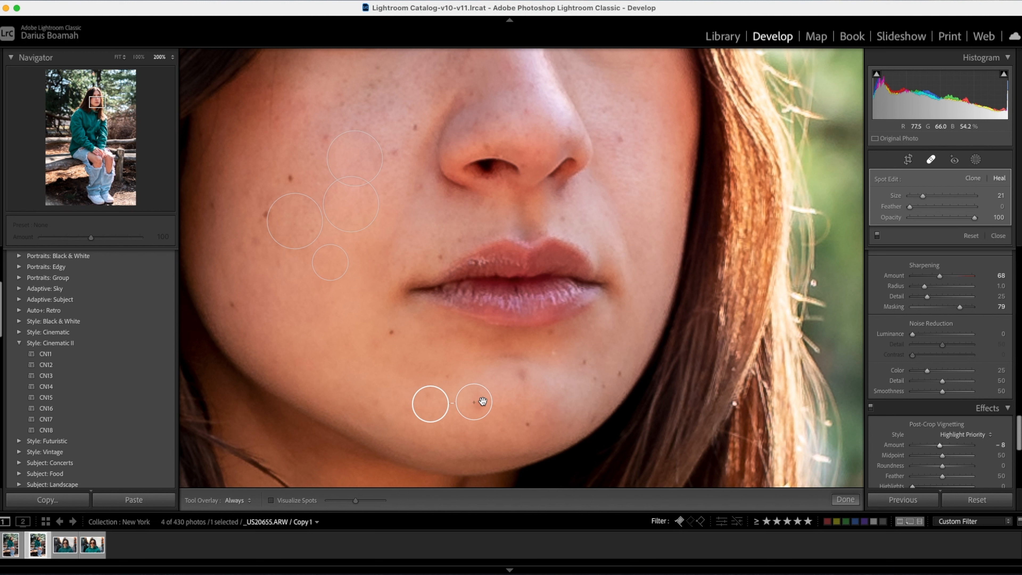
left_click(522, 379)
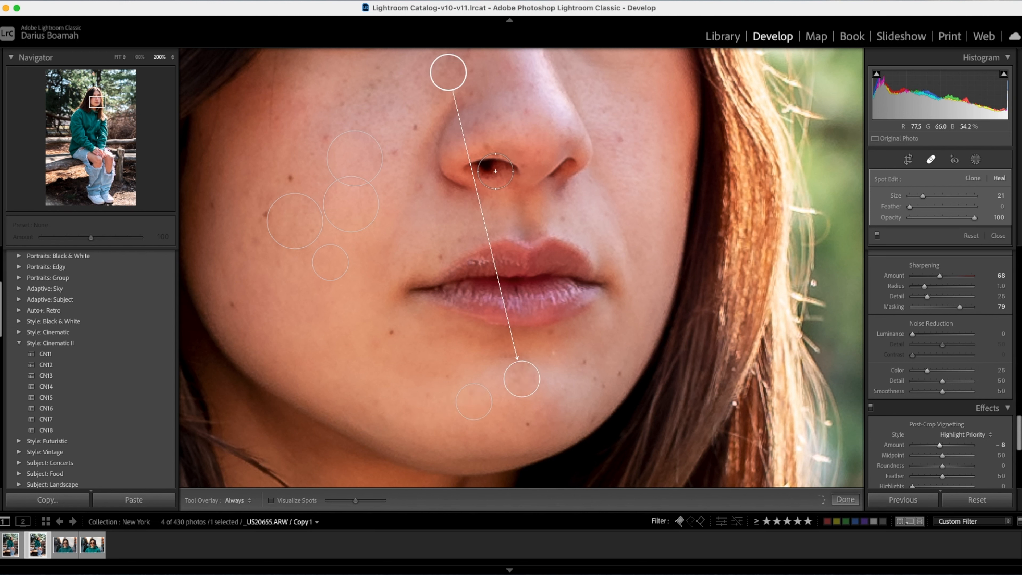
Heal a spot on the far cheek and one on the nose tip, moving the nose spot's source to the far cheek.
left_click(627, 138)
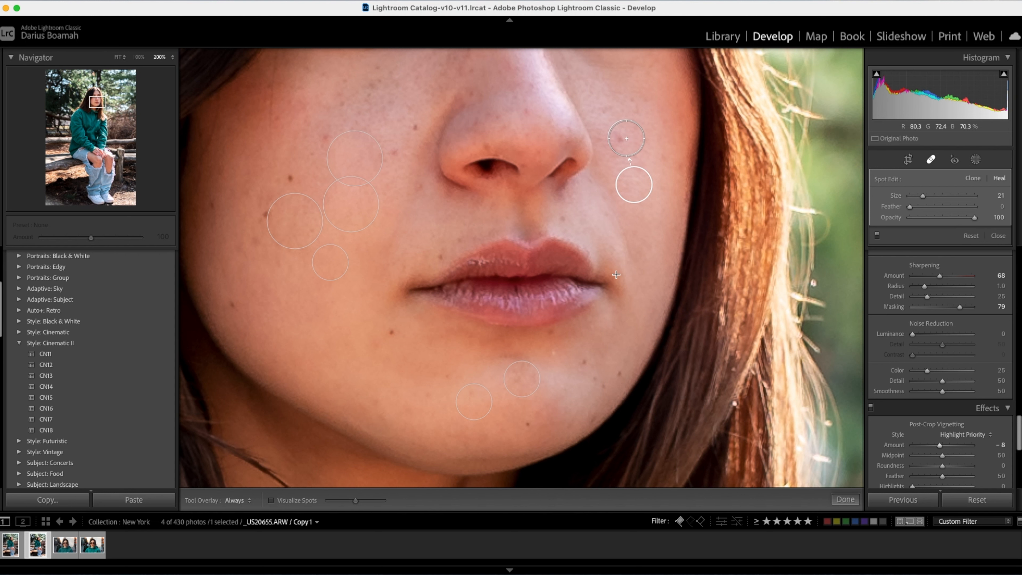
left_click(520, 113)
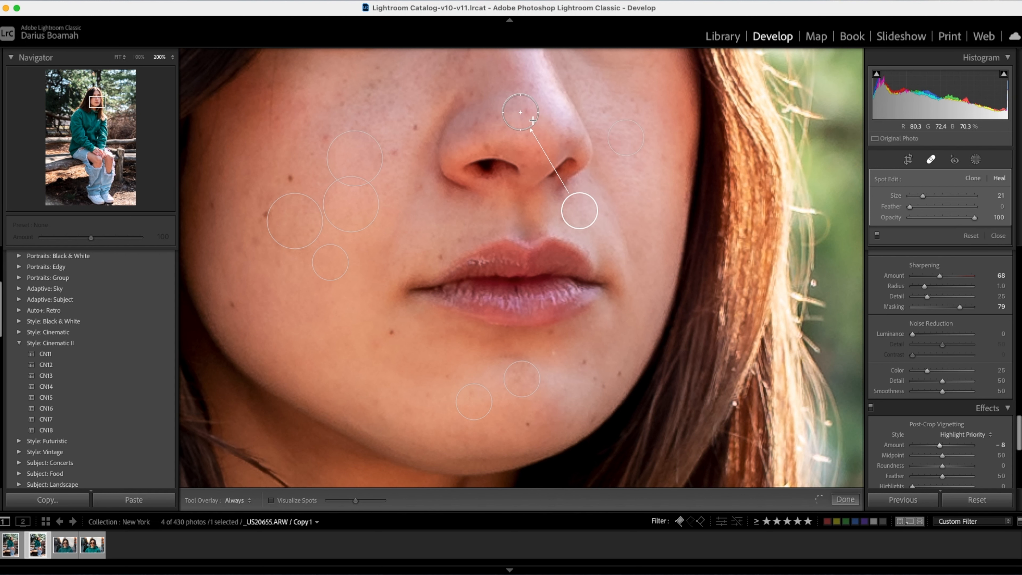
mouse_move(584, 212)
left_mouse_down()
mouse_move(603, 214)
mouse_move(555, 220)
mouse_move(619, 214)
left_mouse_up()
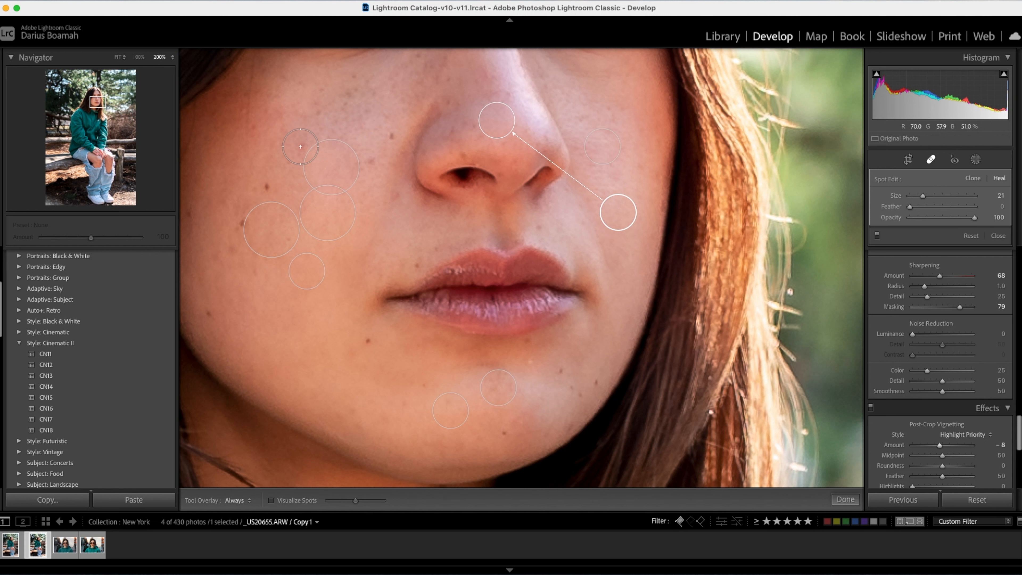
Heal two remaining small spots on the upper near cheek, sourcing the outer one from skin close to the hair.
left_click(300, 142)
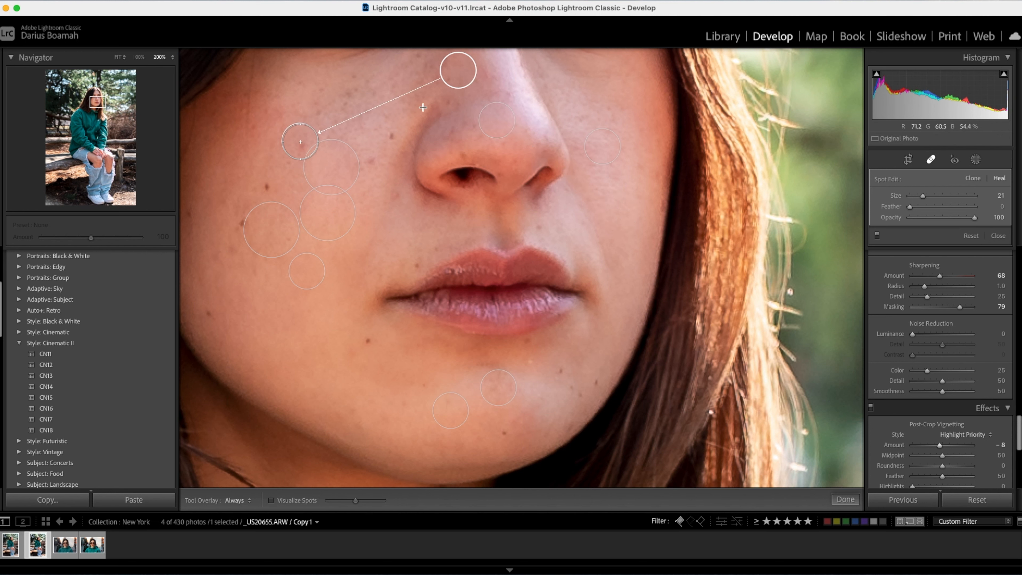
mouse_move(456, 70)
left_mouse_down()
mouse_move(295, 91)
mouse_move(223, 160)
left_mouse_up()
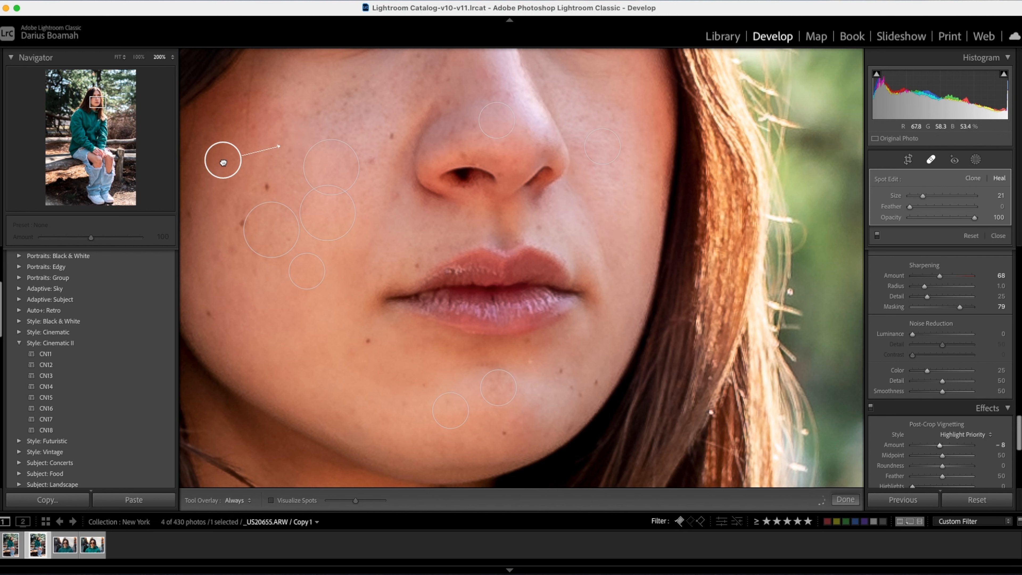
left_click(374, 162)
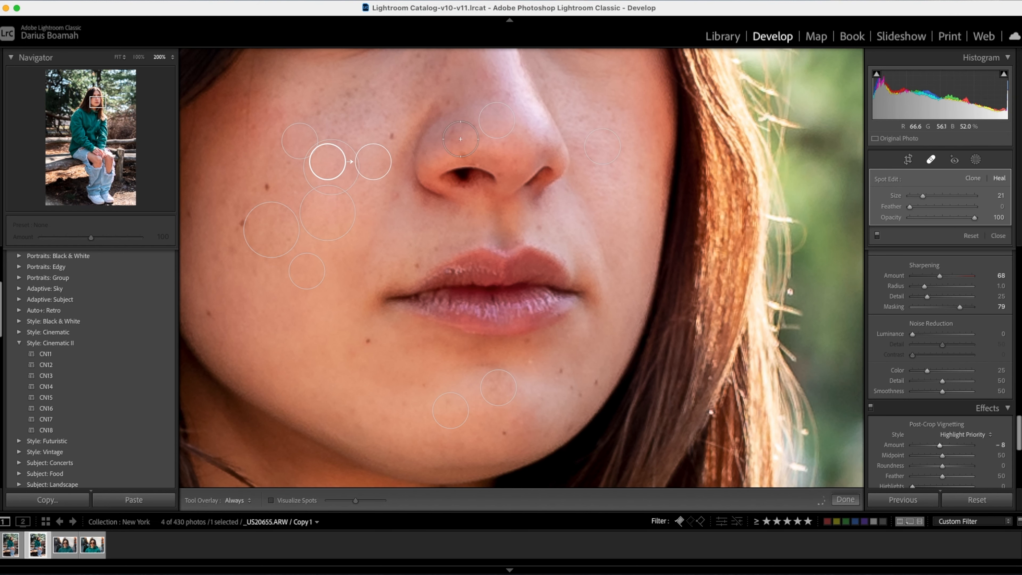
Heal the spot on the forehead just above the near eyebrow and close the healing tool.
left_click_drag(481, 137, 365, 276)
mouse_move(347, 167)
left_mouse_down()
mouse_move(353, 344)
mouse_move(368, 388)
left_mouse_up()
left_click(319, 248)
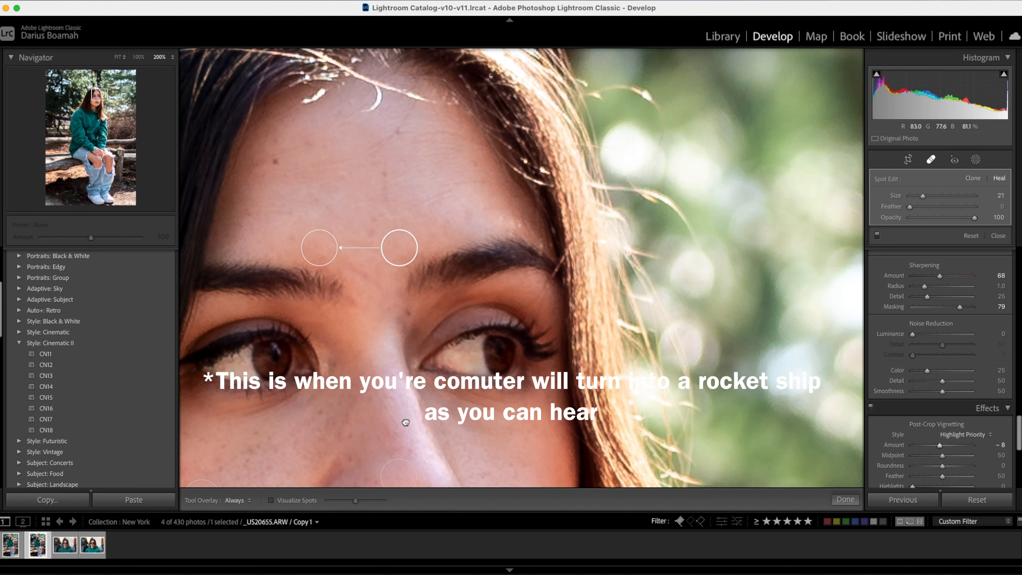
left_click_drag(406, 426, 359, 237)
left_click_drag(353, 322, 513, 237)
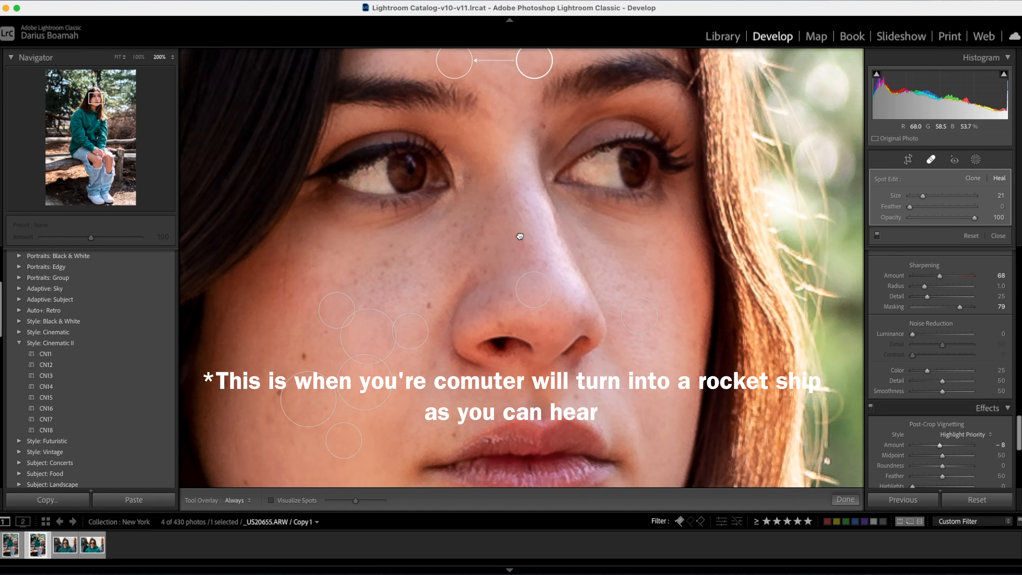
left_click_drag(336, 386, 379, 224)
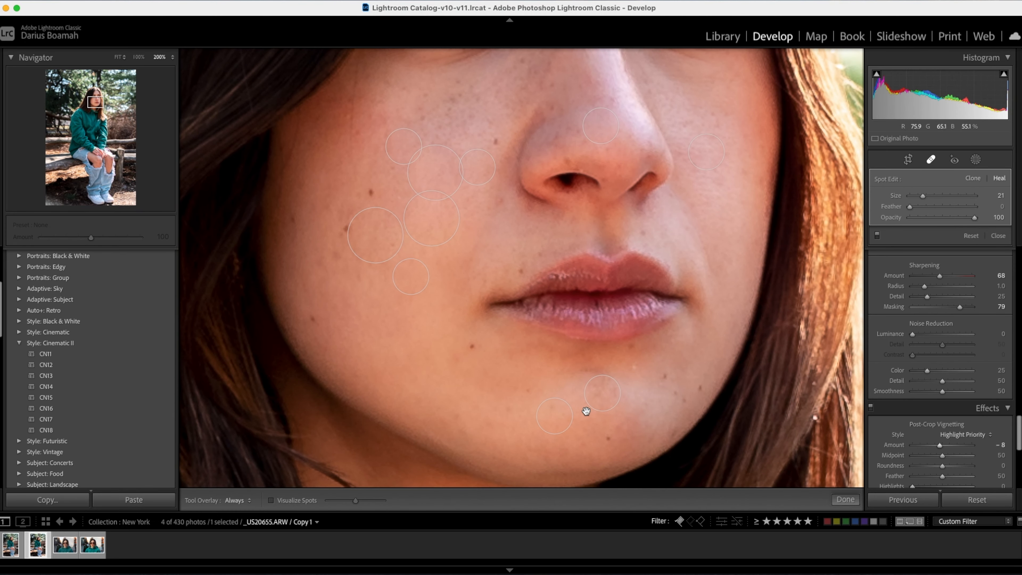
key("z")
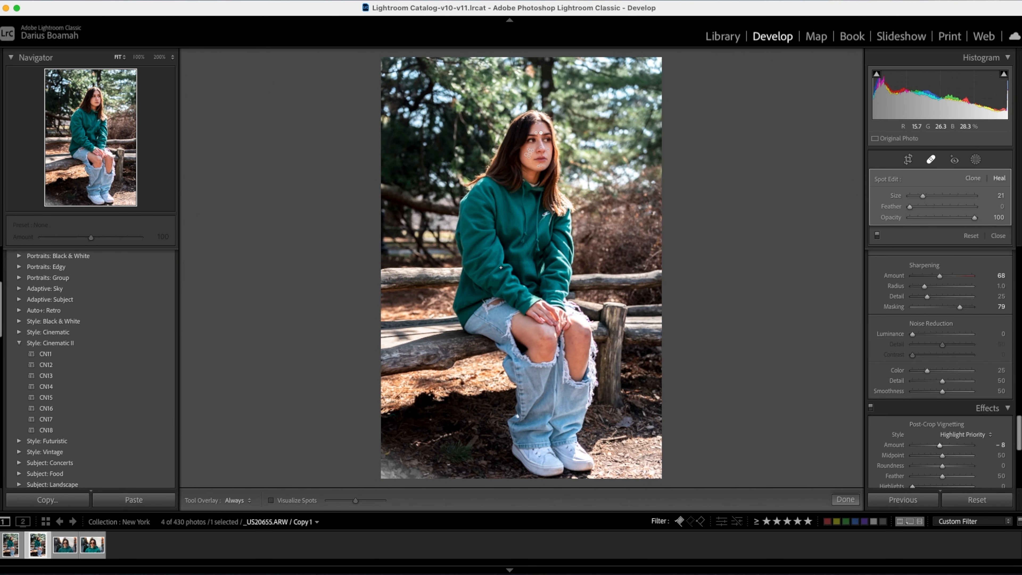
key("q")
Examine the retouched face and the hoodie at several zoom levels.
left_click(544, 148)
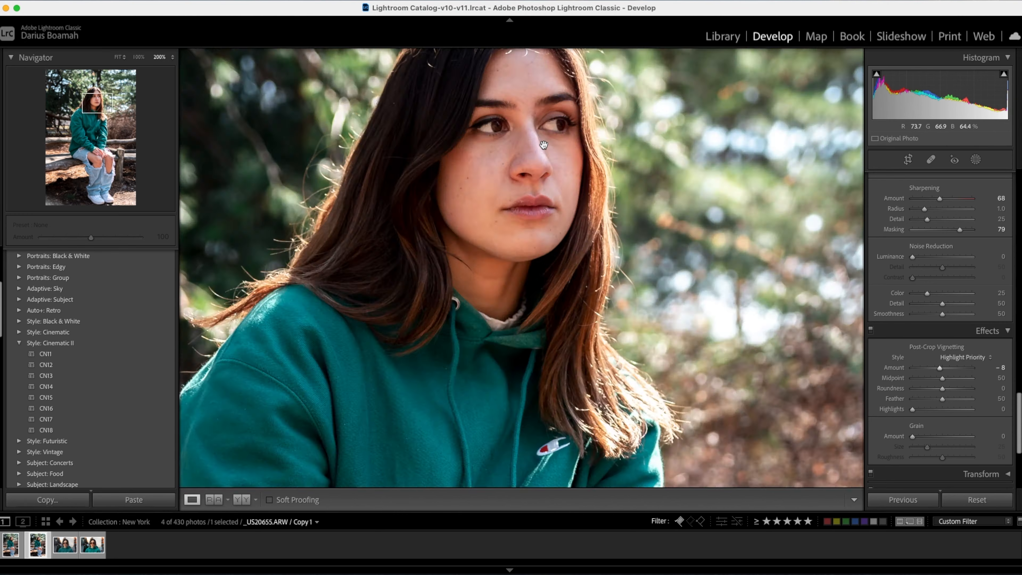
left_click(489, 184)
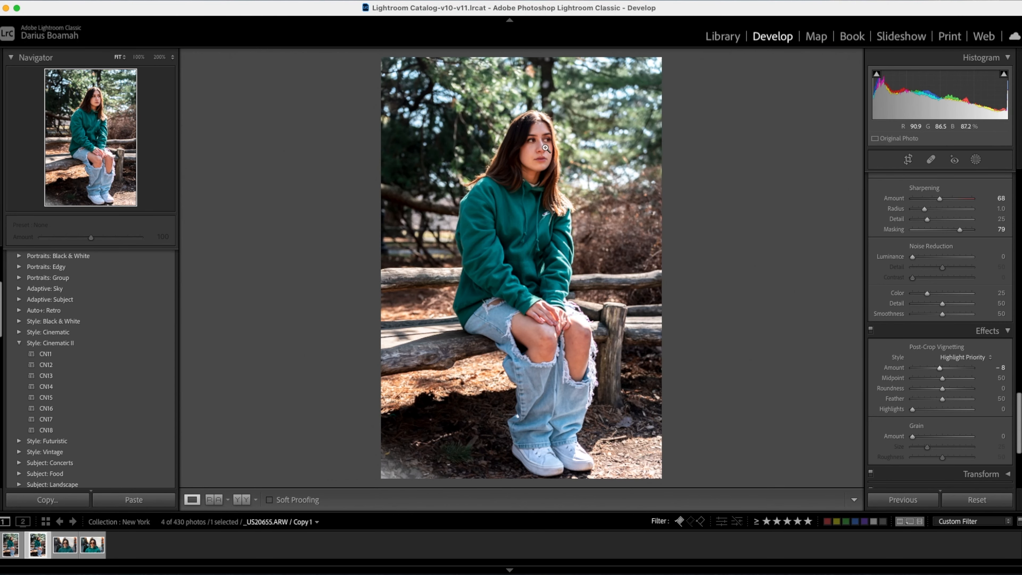
left_click(540, 147)
key("super+minus")
key("super+minus")
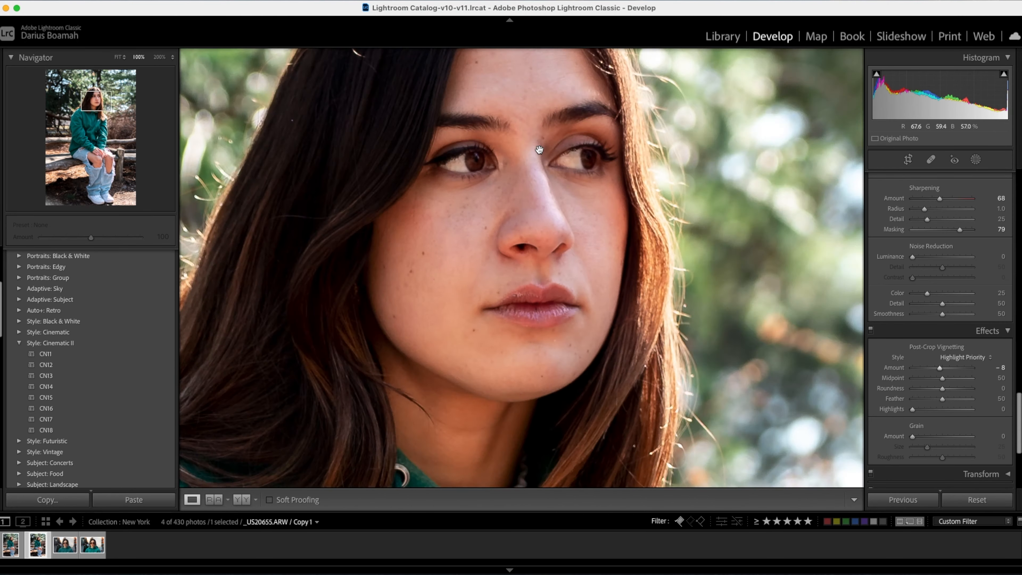
scroll(513, 181, "down", 5)
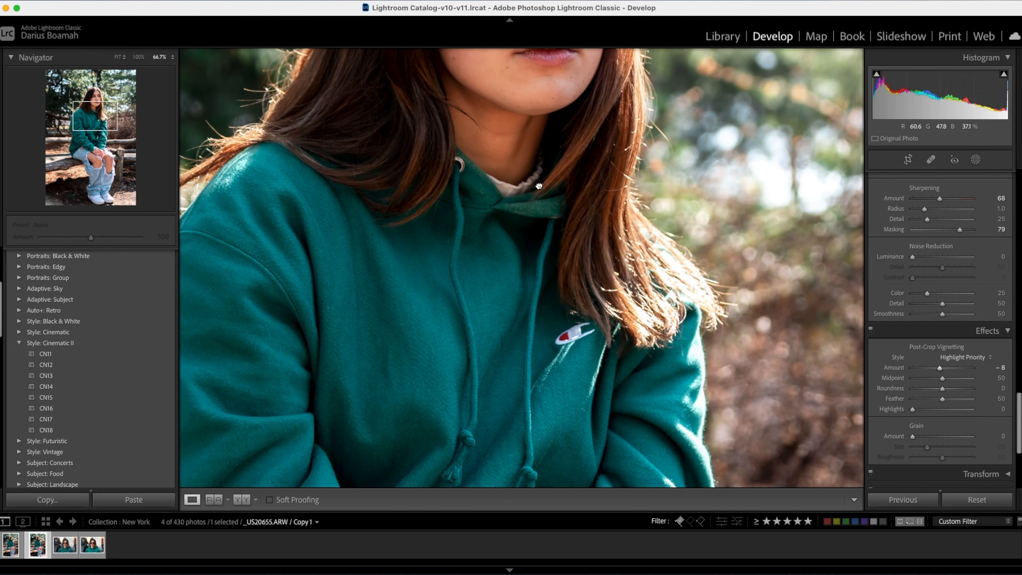
scroll(471, 288, "up", 5)
left_click(486, 246)
left_click(488, 240)
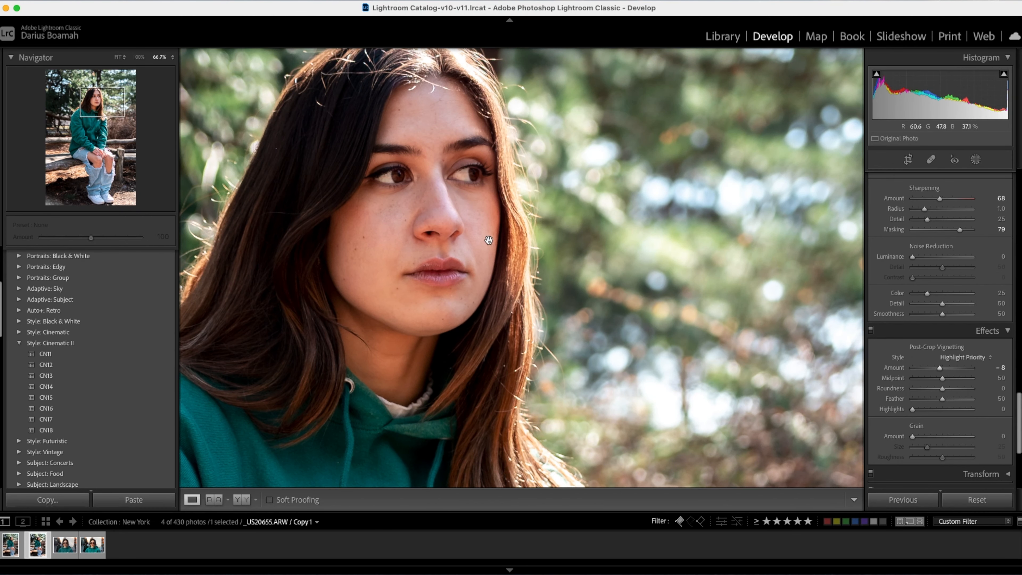
Create a brush mask and paint it over the cheeks, nose and chin with a size 4 brush.
left_click_drag(465, 206, 522, 240)
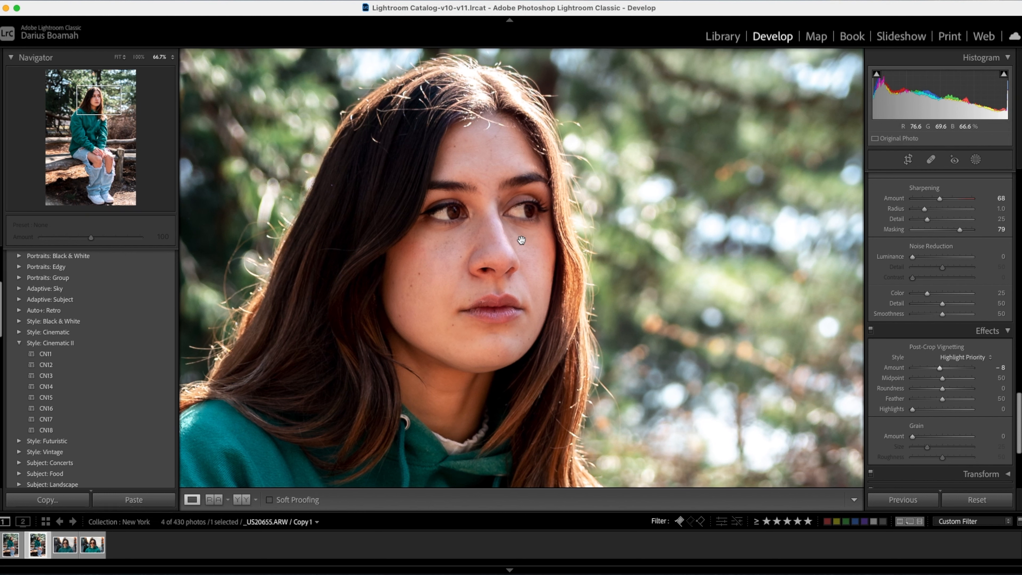
key("k")
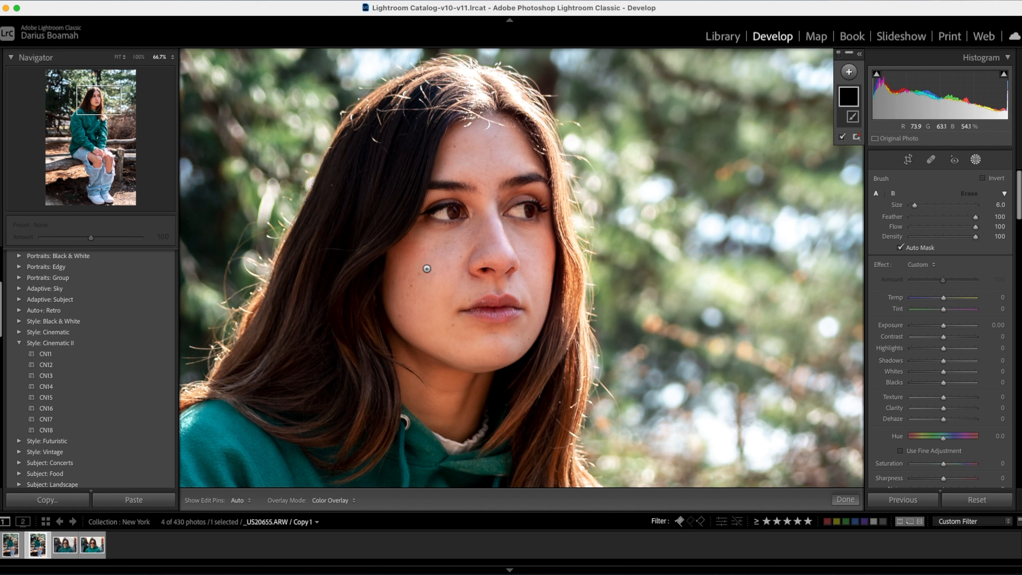
mouse_move(427, 268)
left_mouse_down()
mouse_move(435, 293)
mouse_move(430, 278)
mouse_move(409, 299)
mouse_move(414, 276)
mouse_move(406, 288)
mouse_move(432, 331)
mouse_move(418, 322)
mouse_move(399, 278)
mouse_move(402, 304)
mouse_move(447, 349)
mouse_move(504, 356)
mouse_move(507, 347)
mouse_move(492, 349)
mouse_move(524, 340)
mouse_move(469, 337)
mouse_move(439, 321)
mouse_move(465, 325)
mouse_move(440, 313)
mouse_move(428, 282)
mouse_move(445, 298)
mouse_move(419, 253)
mouse_move(401, 255)
mouse_move(440, 248)
mouse_move(423, 238)
mouse_move(481, 246)
mouse_move(451, 243)
mouse_move(495, 225)
mouse_move(484, 246)
mouse_move(506, 258)
mouse_move(457, 250)
mouse_move(503, 255)
mouse_move(452, 271)
mouse_move(472, 285)
mouse_move(445, 288)
mouse_move(476, 287)
mouse_move(460, 293)
mouse_move(518, 287)
mouse_move(524, 264)
mouse_move(492, 233)
mouse_move(528, 245)
left_mouse_up()
scroll(528, 245, "down", 6)
scroll(527, 240, "up", 4)
key("h")
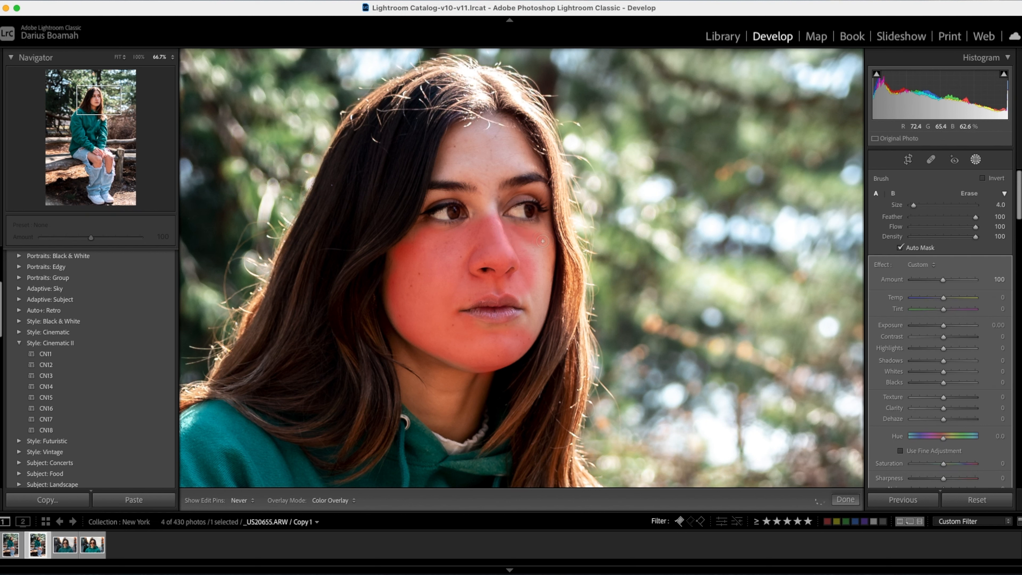
left_click_drag(546, 237, 528, 334)
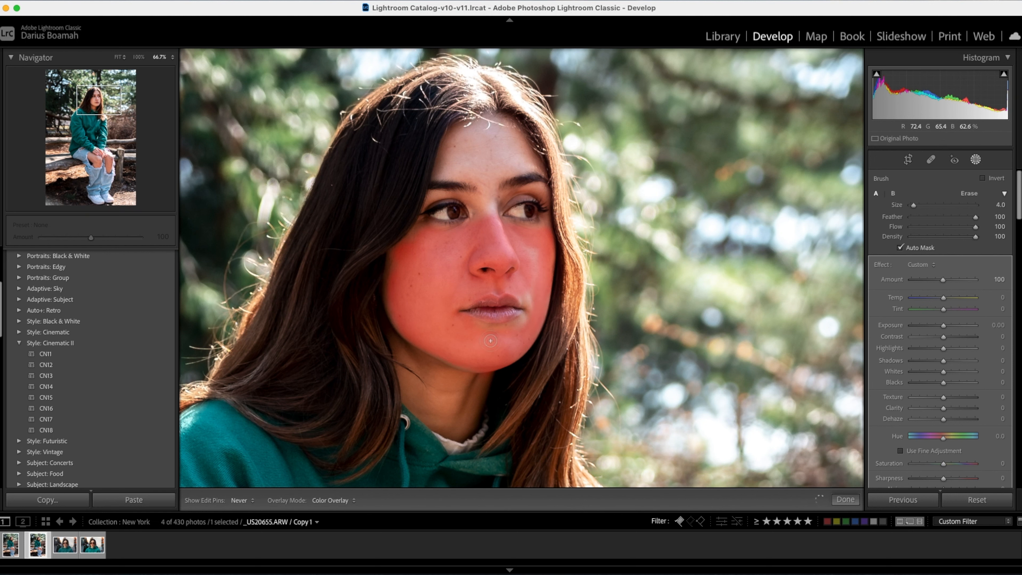
left_click_drag(476, 326, 532, 314)
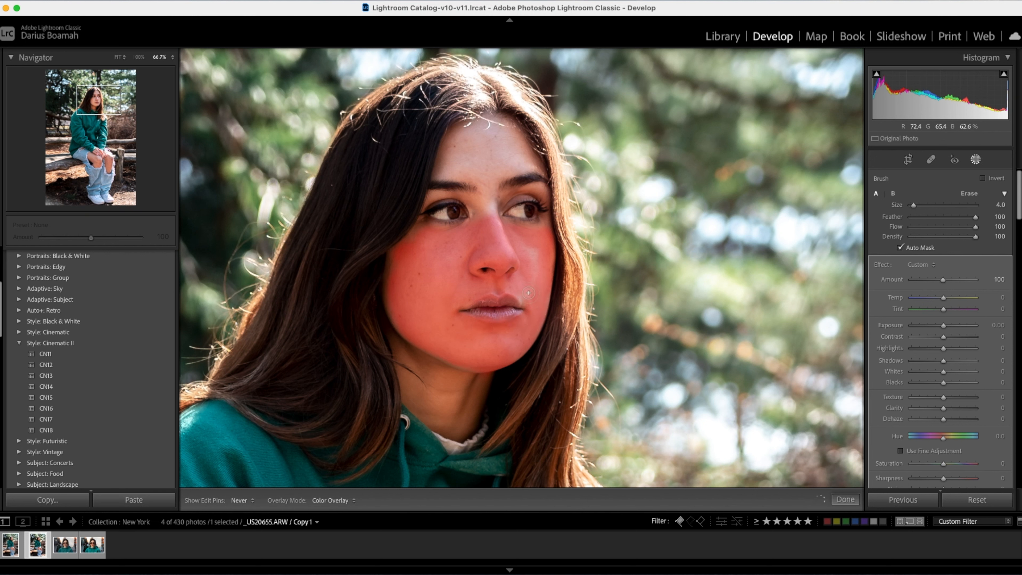
mouse_move(533, 265)
left_mouse_down()
mouse_move(487, 188)
mouse_move(489, 218)
left_mouse_up()
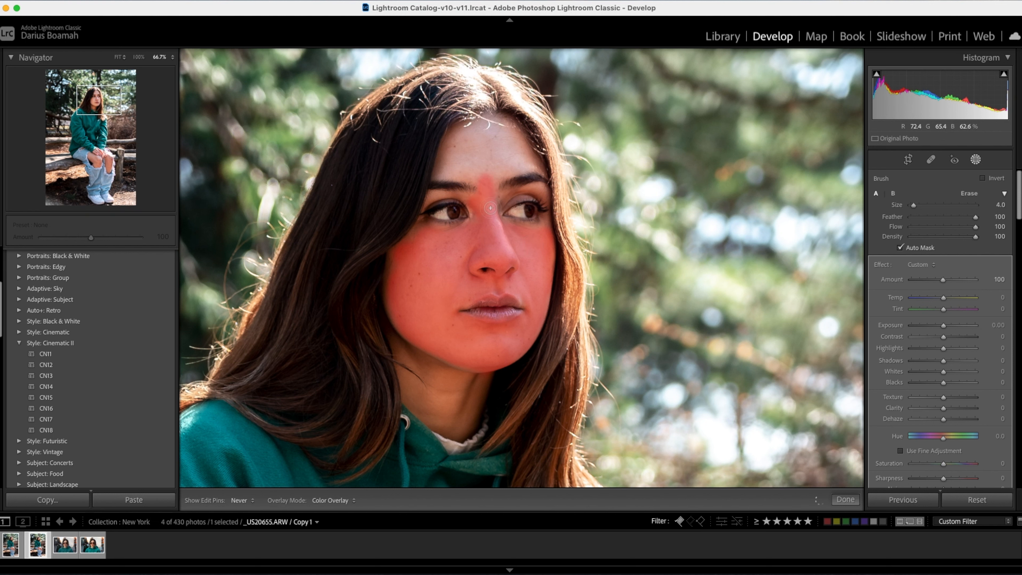
Extend the skin brush mask over the forehead and fill in remaining areas under the eyes, along the nose bridge and near cheek.
key("h")
key("h")
left_click_drag(457, 138, 449, 161)
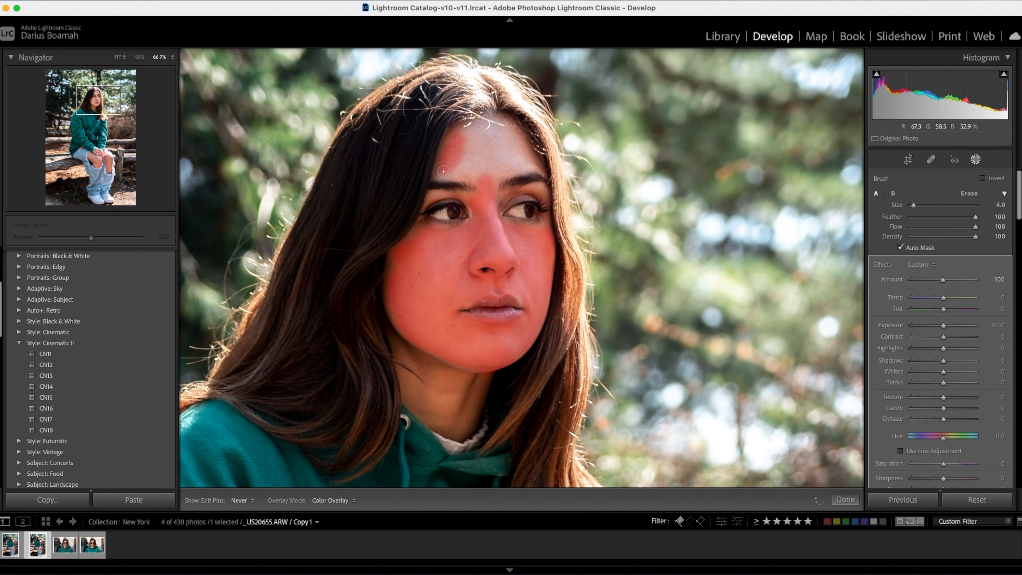
mouse_move(452, 172)
left_mouse_down()
mouse_move(477, 171)
mouse_move(467, 173)
mouse_move(467, 135)
mouse_move(512, 133)
mouse_move(523, 163)
mouse_move(487, 173)
mouse_move(497, 165)
mouse_move(470, 155)
mouse_move(502, 149)
mouse_move(481, 175)
left_mouse_up()
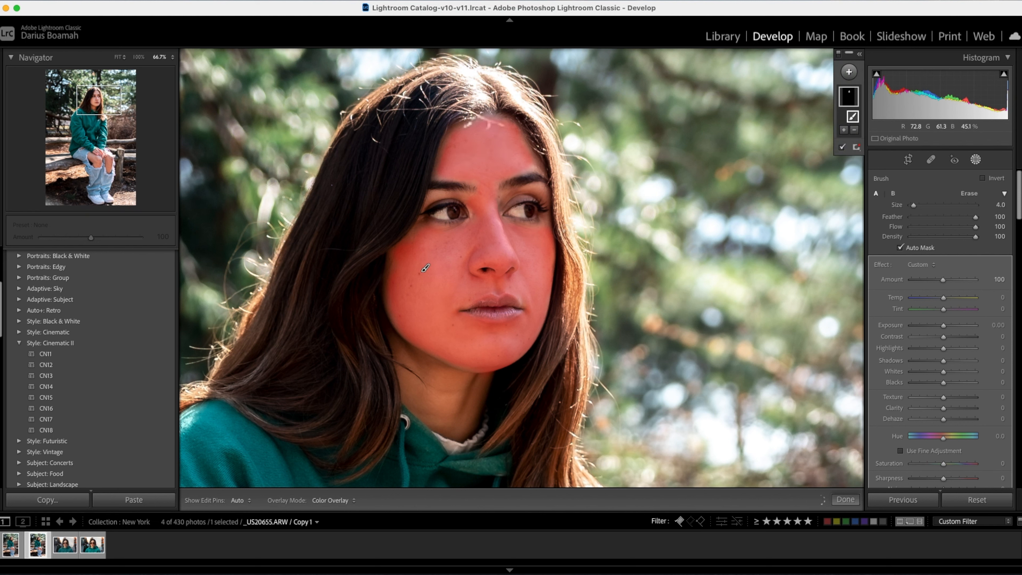
left_click_drag(544, 231, 542, 232)
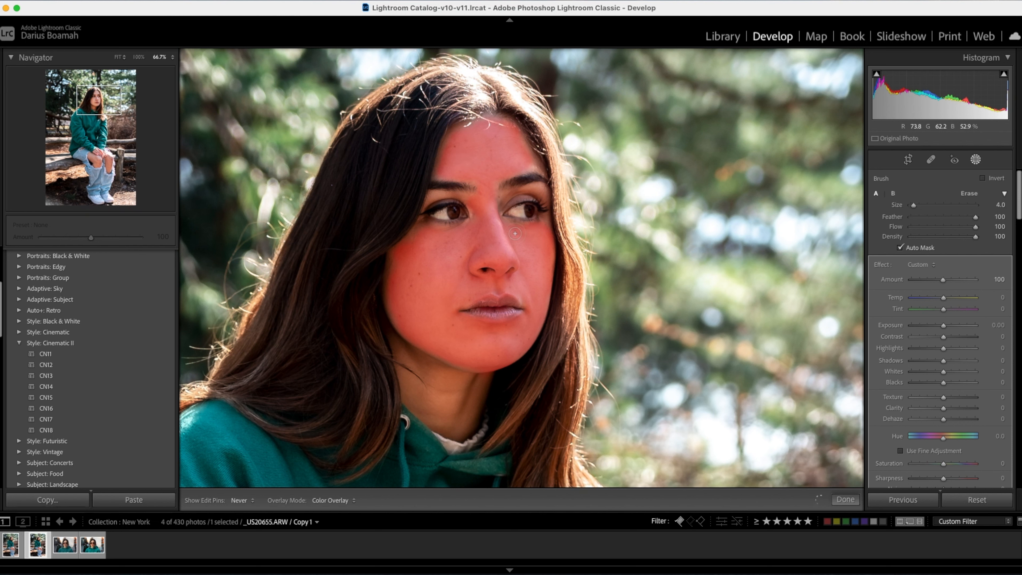
left_click_drag(488, 203, 487, 203)
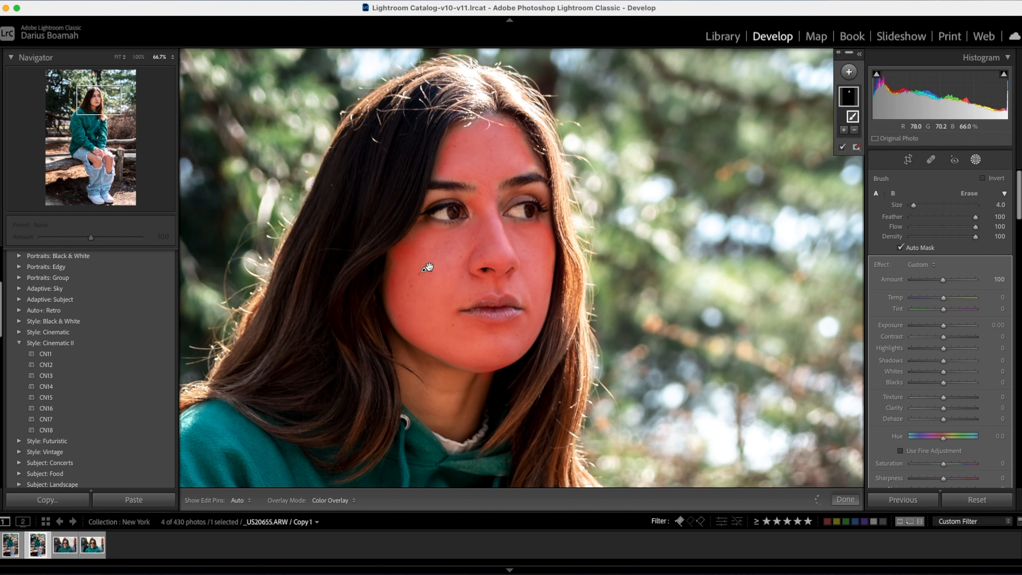
mouse_move(419, 233)
left_mouse_down()
mouse_move(396, 312)
mouse_move(434, 338)
left_mouse_up()
Hide the mask overlay and soften the masked skin with Texture -43, Clarity -28 and Exposure 0.11.
left_click(842, 147)
left_click(843, 147)
scroll(897, 327, "down", 5)
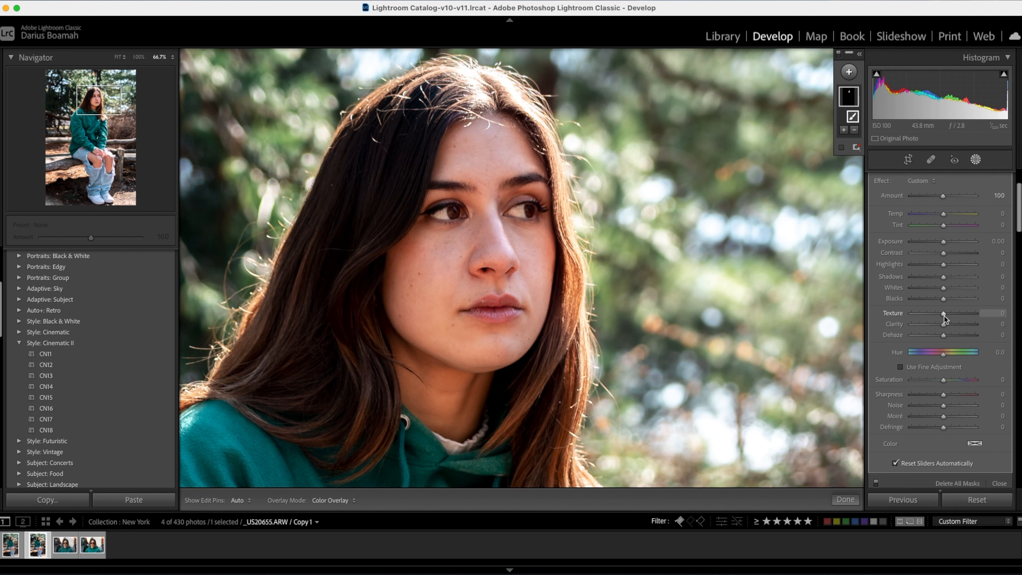
left_click_drag(944, 313, 918, 313)
left_click_drag(926, 314, 937, 324)
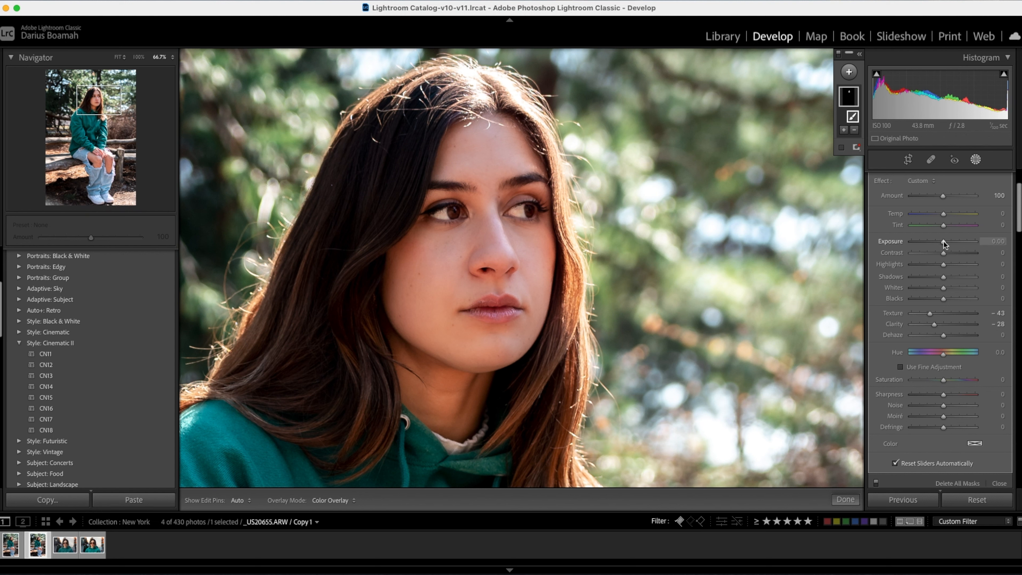
left_click_drag(944, 241, 945, 241)
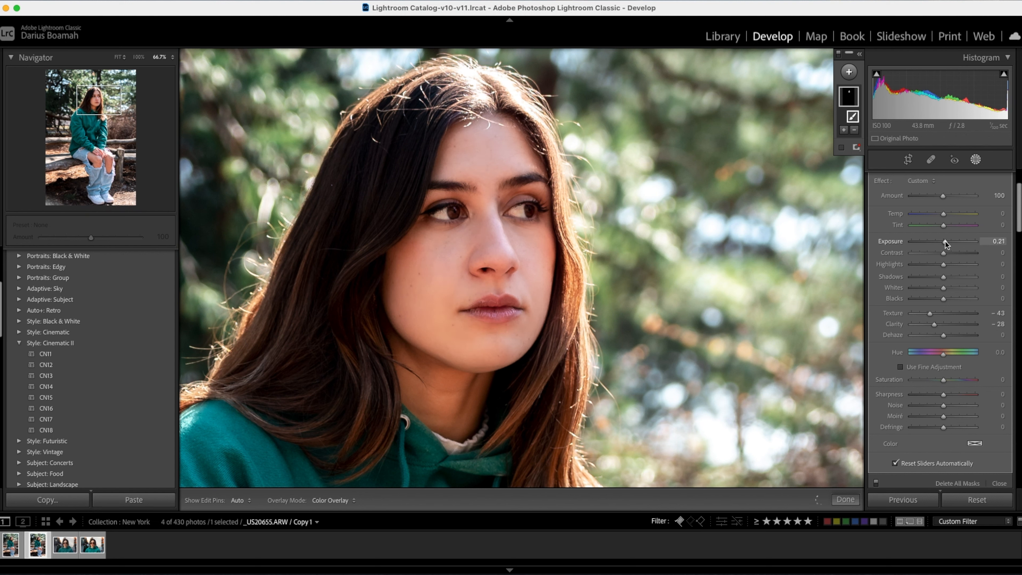
left_click_drag(944, 241, 944, 241)
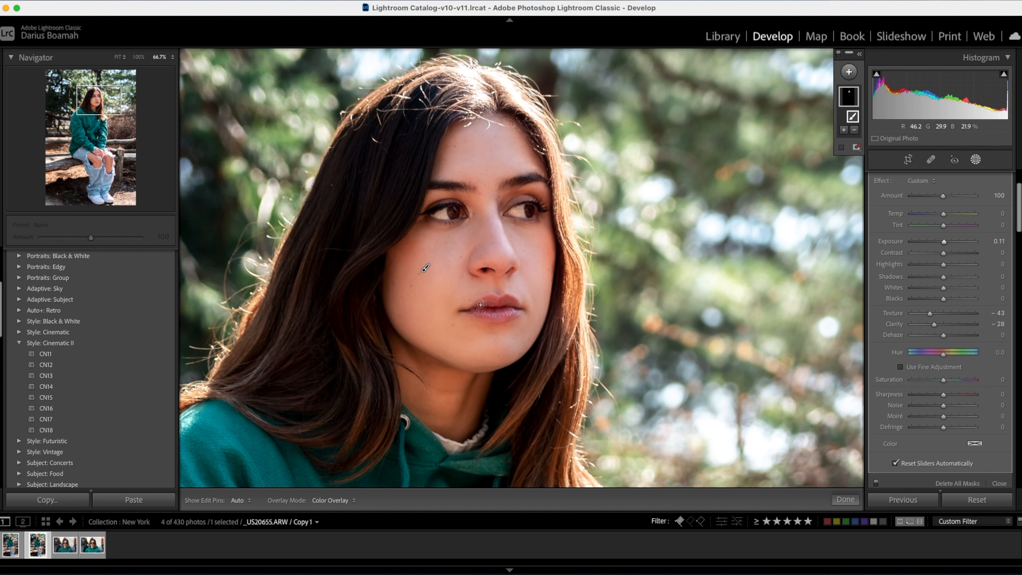
Examine the softened skin and the area around the lips with the edit pins hidden and shown.
key("h")
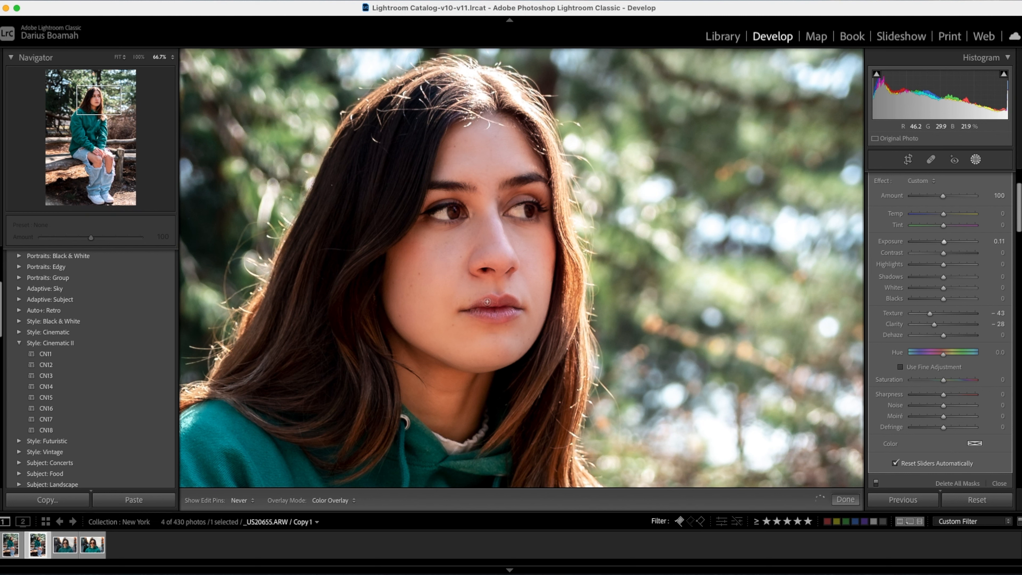
key("h")
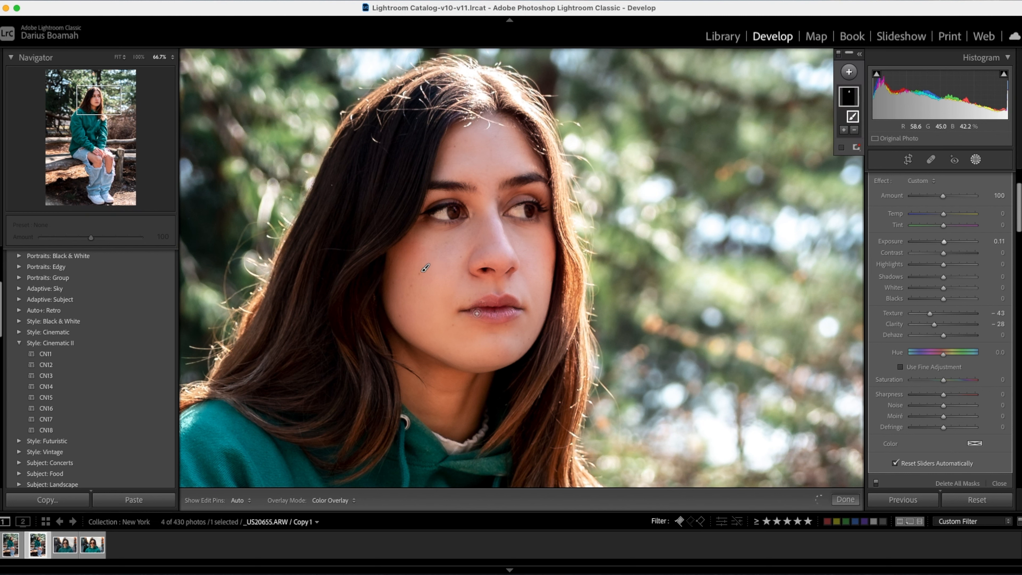
key("h")
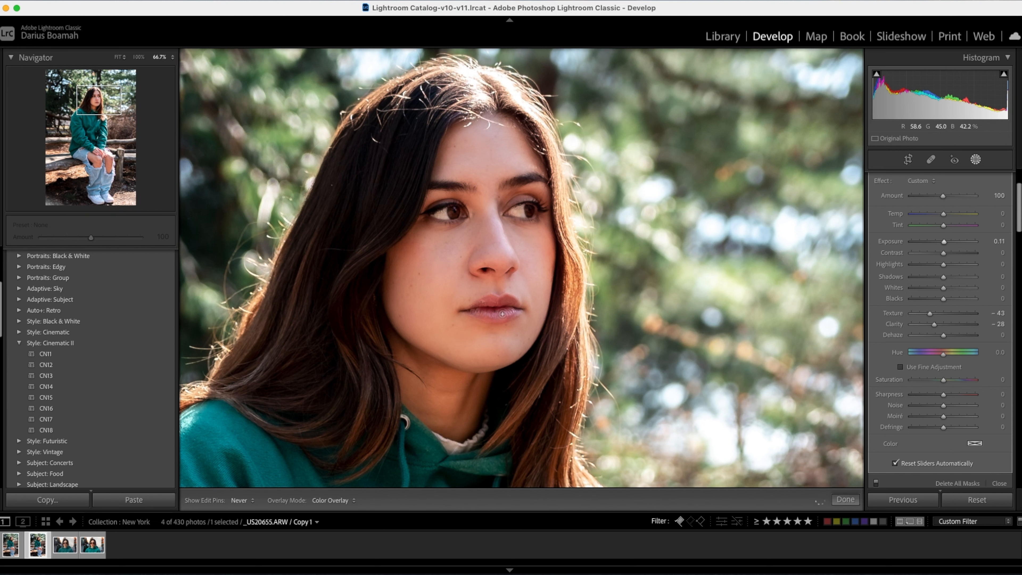
key("h")
key("h")
key("h")
key("h")
key("h")
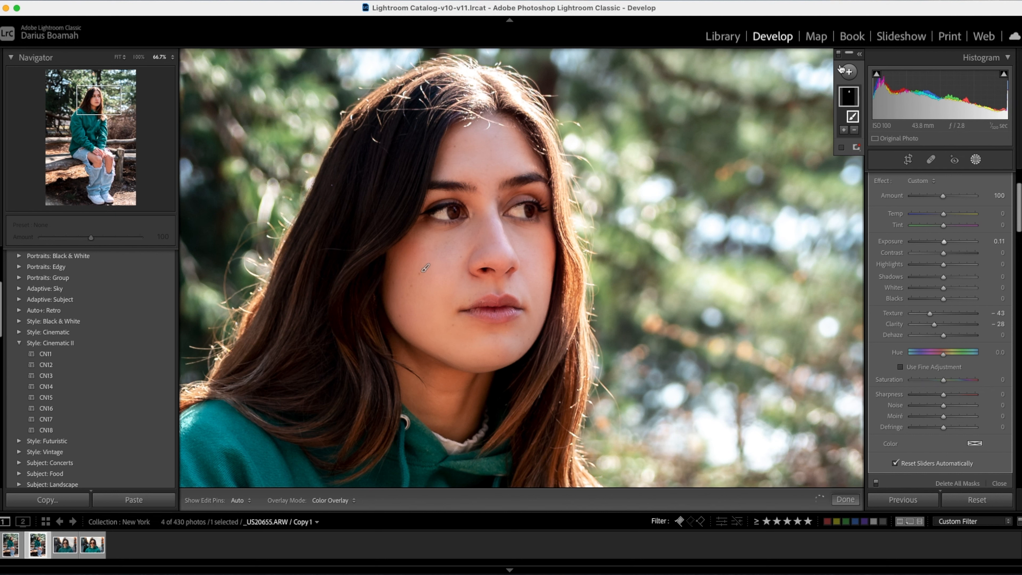
left_click(838, 52)
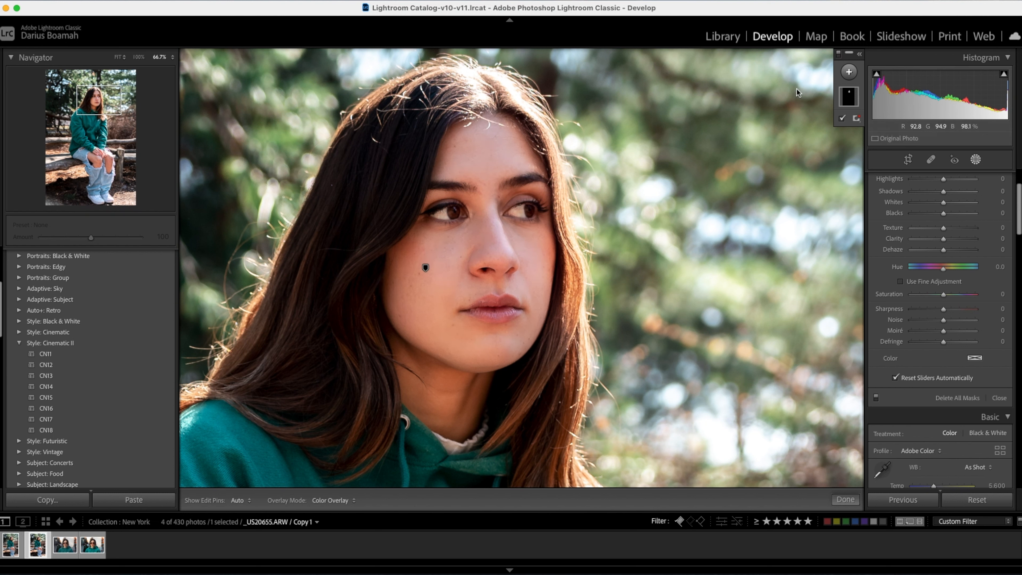
Add a second brush mask and paint it over the irises of both eyes.
left_click(848, 73)
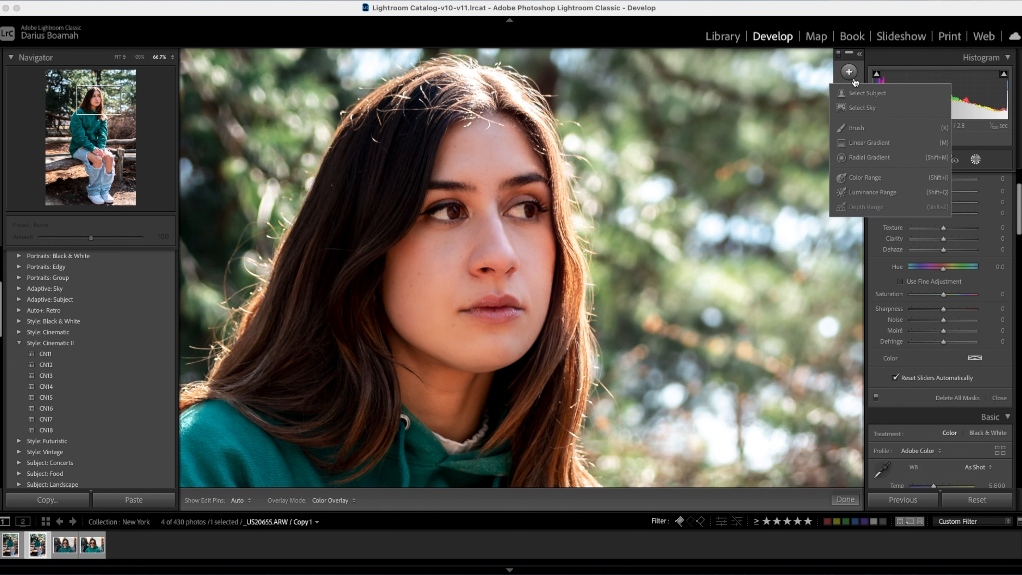
left_click(853, 109)
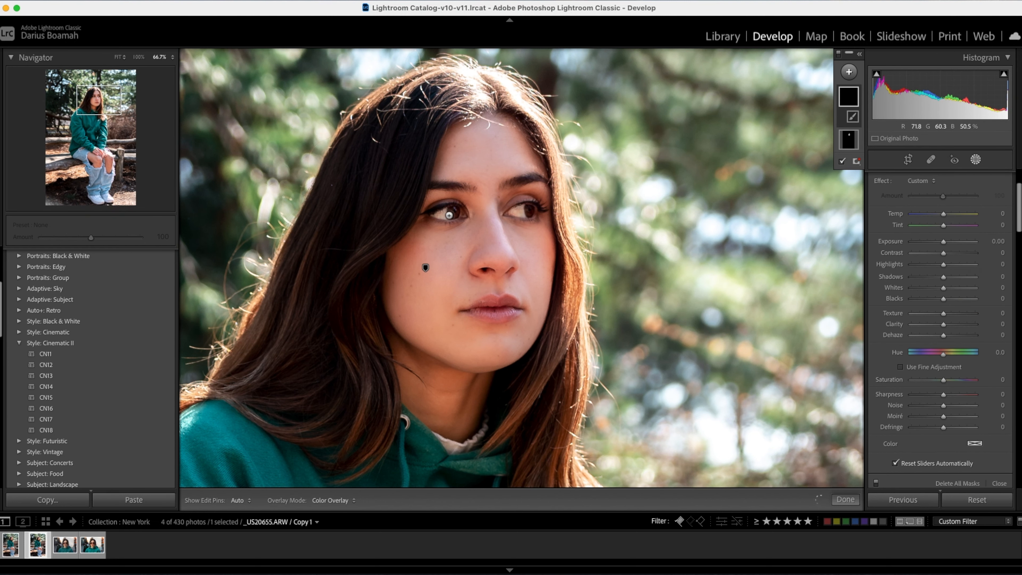
key("super+equal")
key("super+equal")
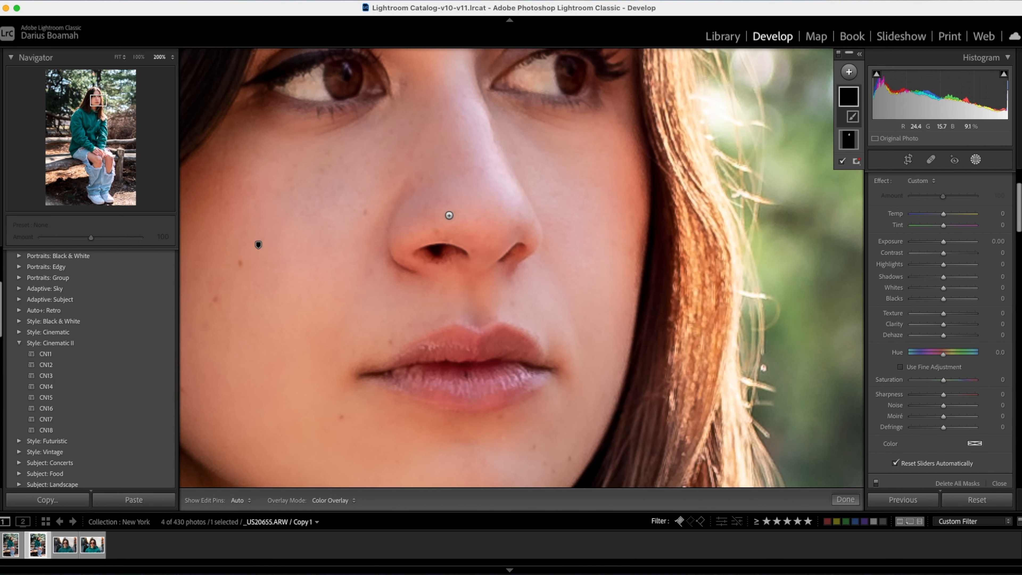
left_click_drag(451, 184, 503, 411)
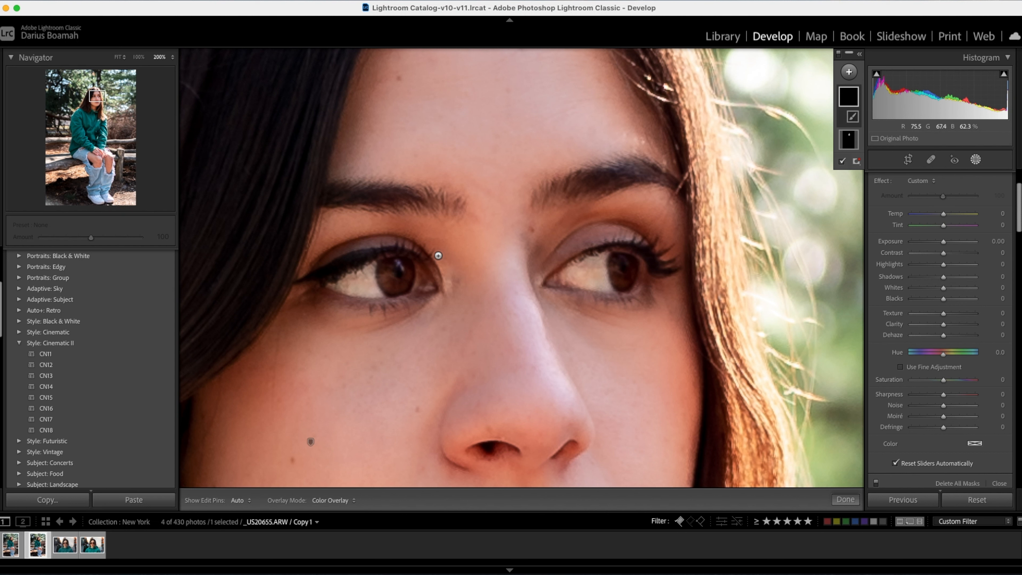
mouse_move(388, 267)
left_mouse_down()
mouse_move(385, 285)
mouse_move(396, 293)
mouse_move(410, 284)
mouse_move(410, 265)
mouse_move(406, 287)
mouse_move(389, 270)
left_mouse_up()
mouse_move(614, 264)
left_mouse_down()
mouse_move(626, 285)
mouse_move(631, 267)
mouse_move(620, 285)
mouse_move(616, 275)
mouse_move(626, 286)
mouse_move(628, 273)
mouse_move(617, 272)
left_mouse_up()
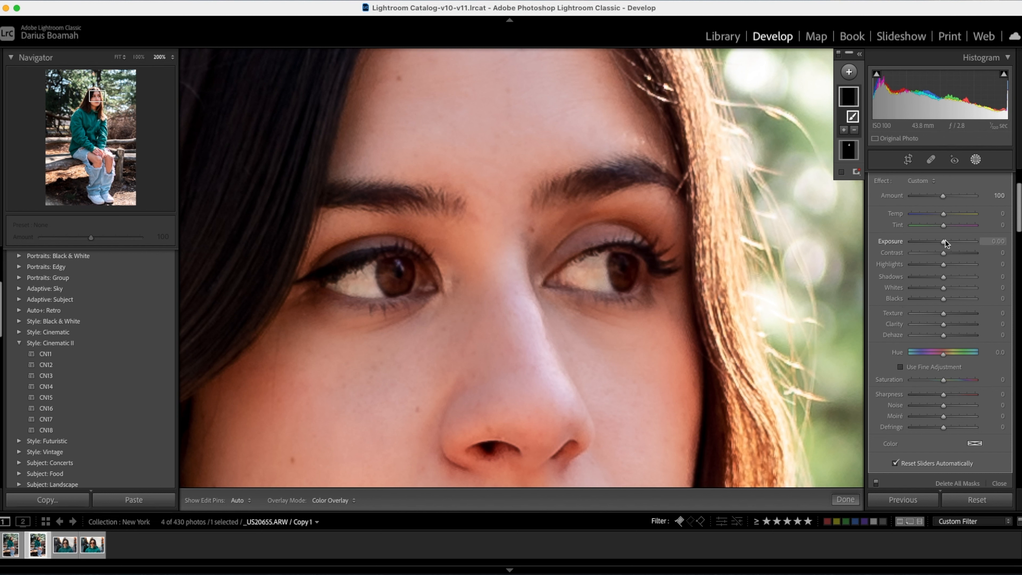
Brighten and define the masked irises with Exposure 0.79 and Clarity 22.
left_click_drag(946, 240, 950, 240)
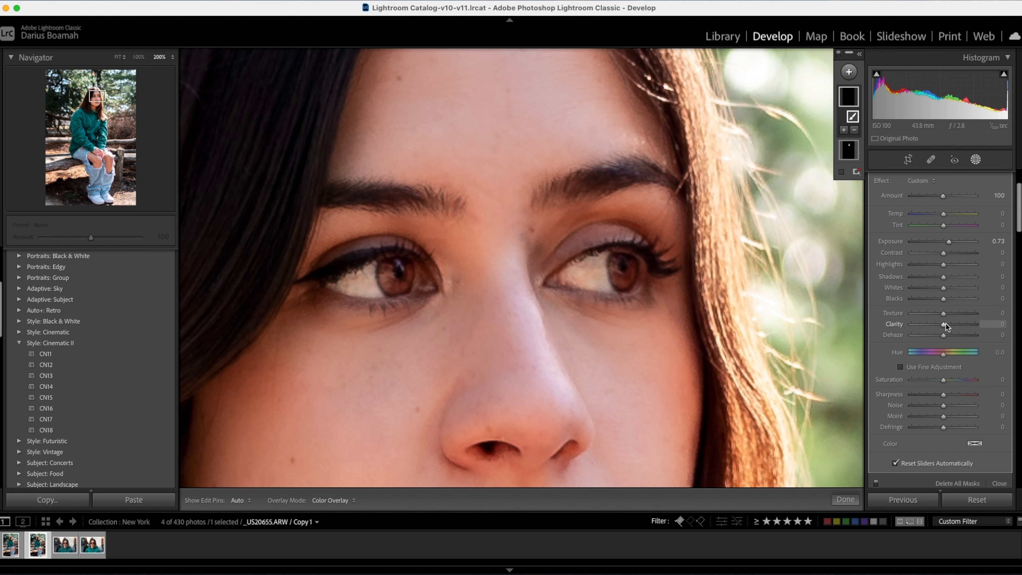
left_click_drag(946, 324, 962, 323)
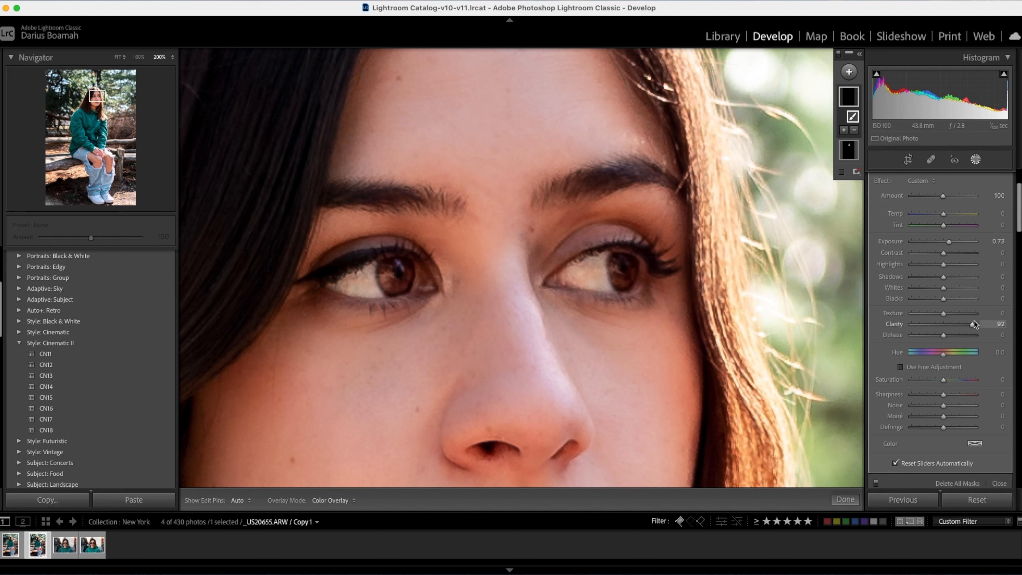
left_click_drag(974, 321, 955, 323)
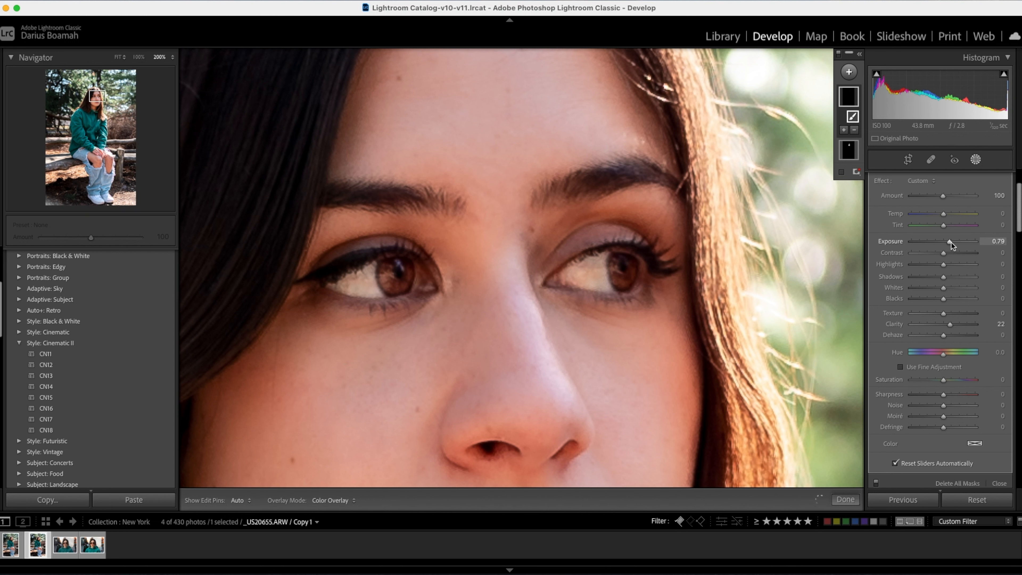
scroll(907, 315, "down", 3)
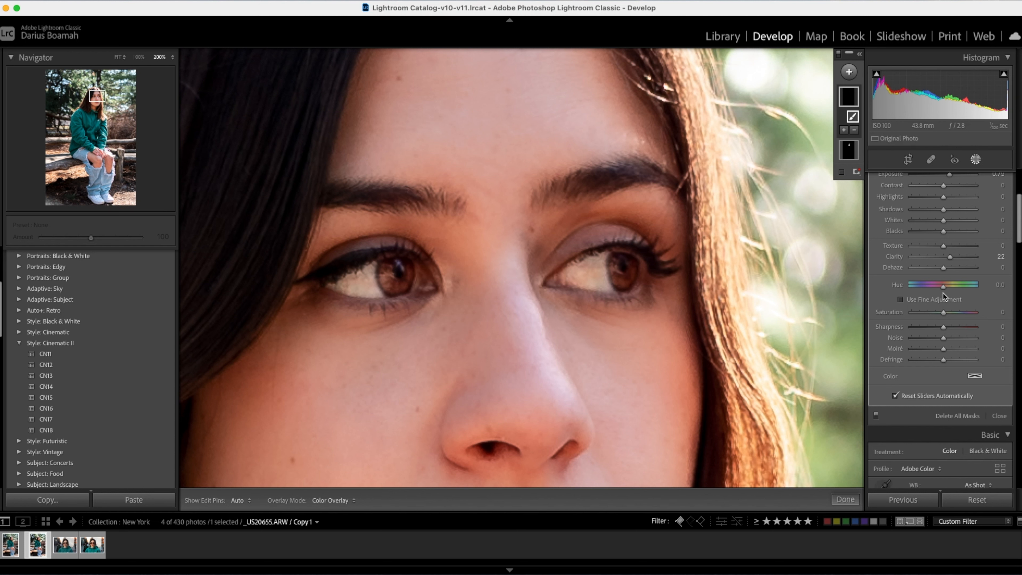
mouse_move(944, 288)
left_mouse_down()
mouse_move(957, 289)
mouse_move(922, 286)
mouse_move(949, 286)
left_mouse_up()
key("super+z")
Close masking and examine the brightened eyes and the full portrait at several zoom levels.
key("k")
key("k")
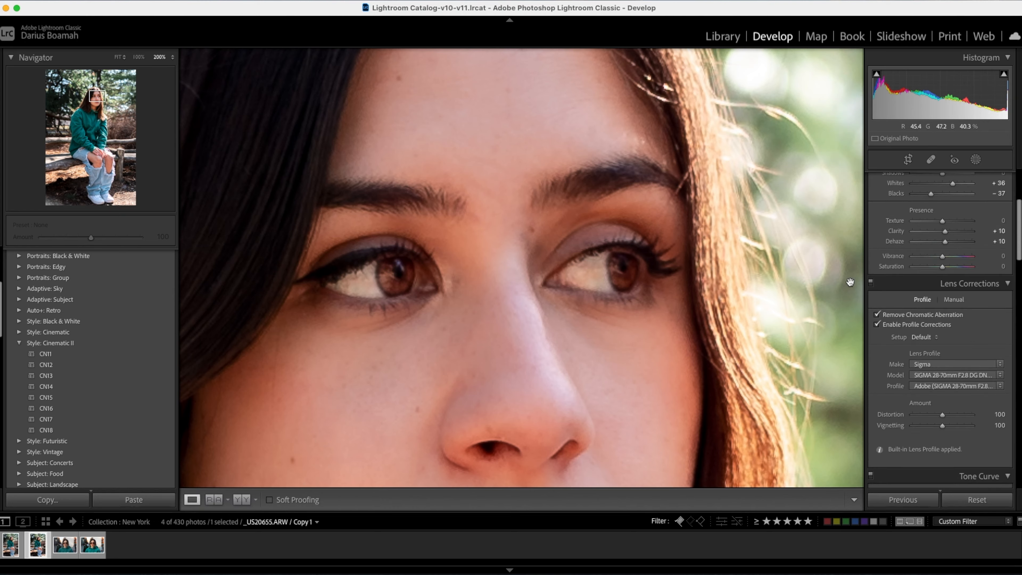
left_click(688, 271)
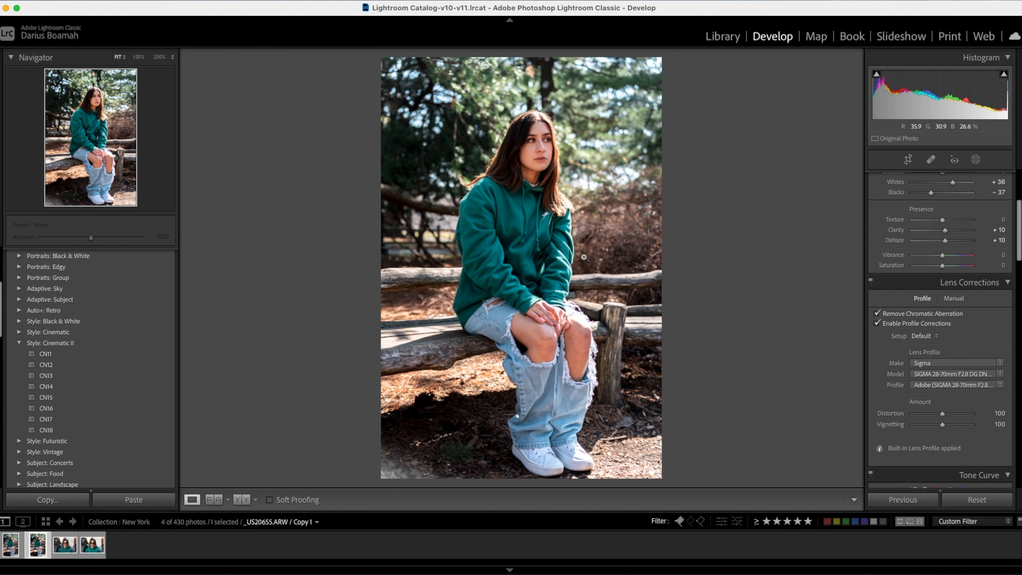
left_click(546, 149)
left_click_drag(500, 211, 397, 221)
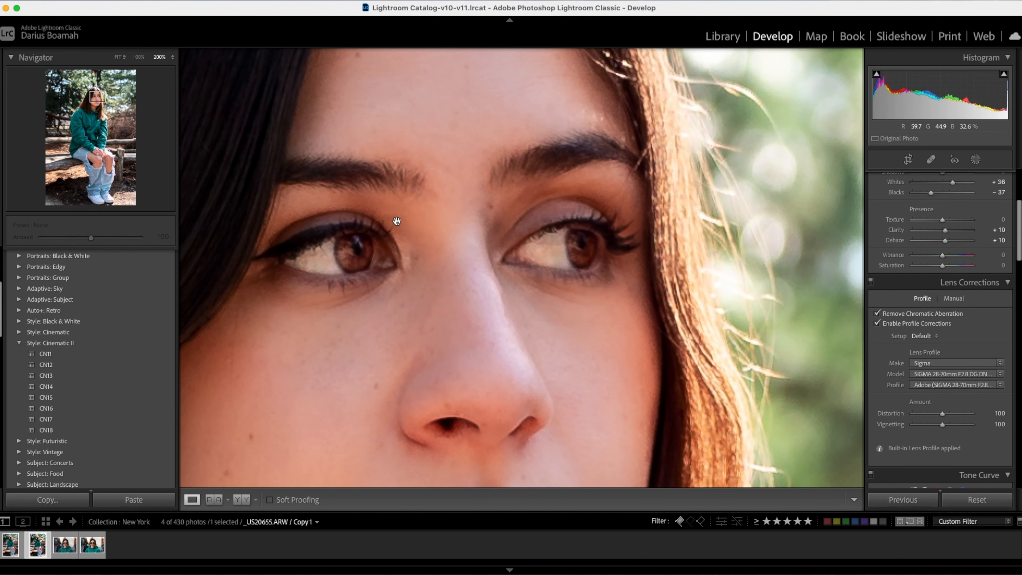
left_click(397, 221)
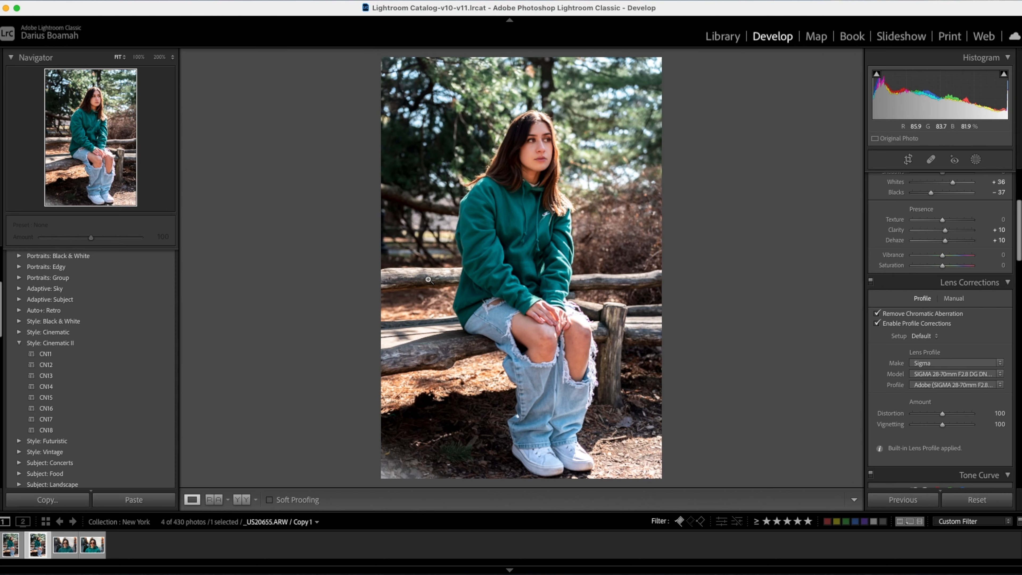
left_click(555, 152)
left_click_drag(426, 138, 605, 366)
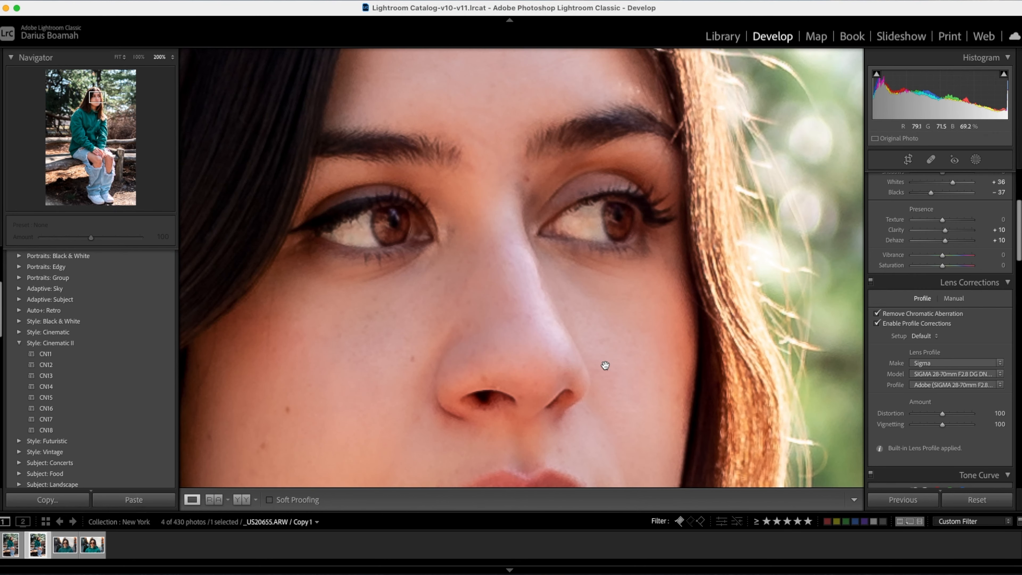
left_click(605, 365)
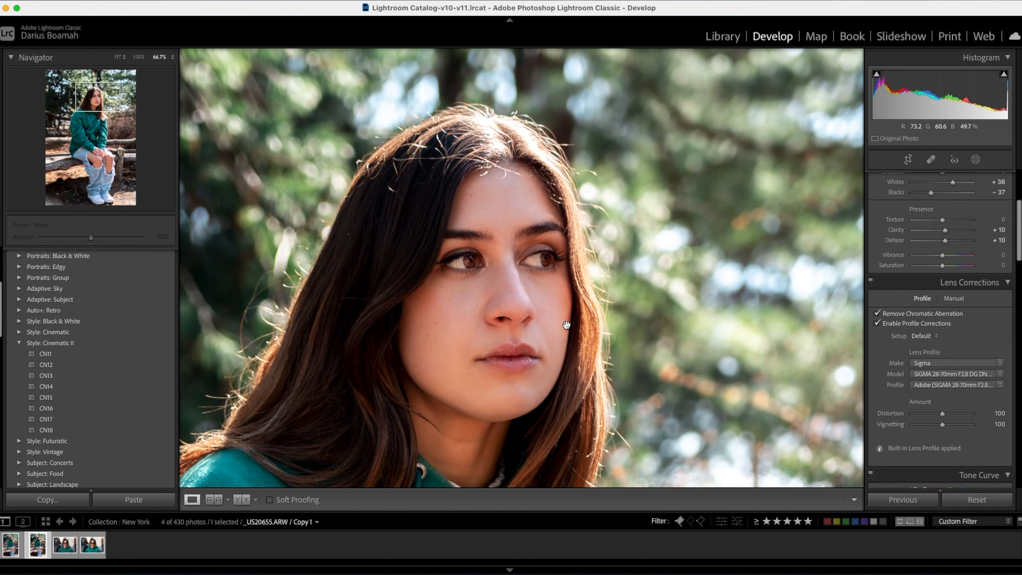
Compare the face with all masks switched off and on, and close masking with the whole portrait in view.
key("k")
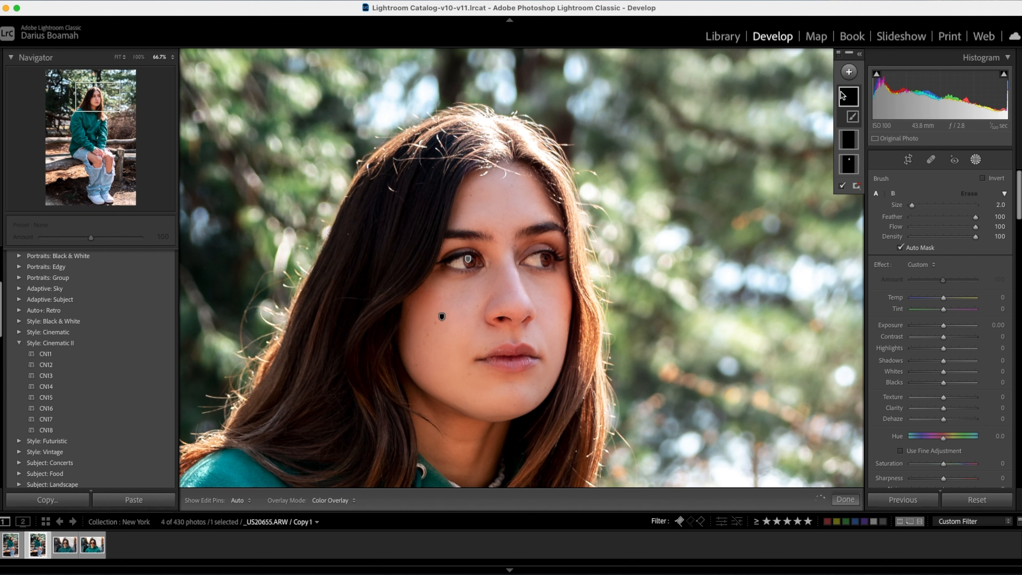
left_click(840, 56)
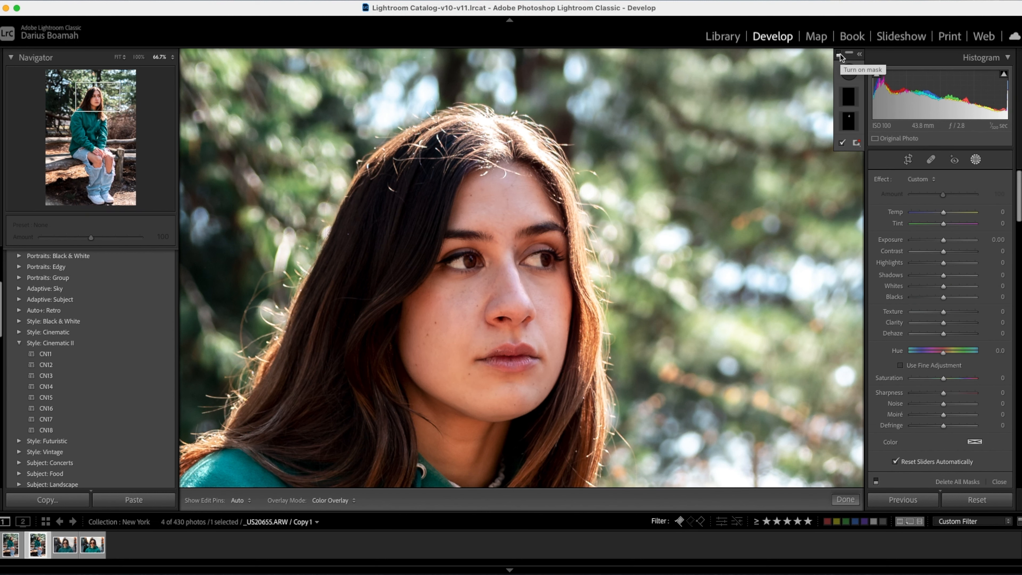
left_click(841, 57)
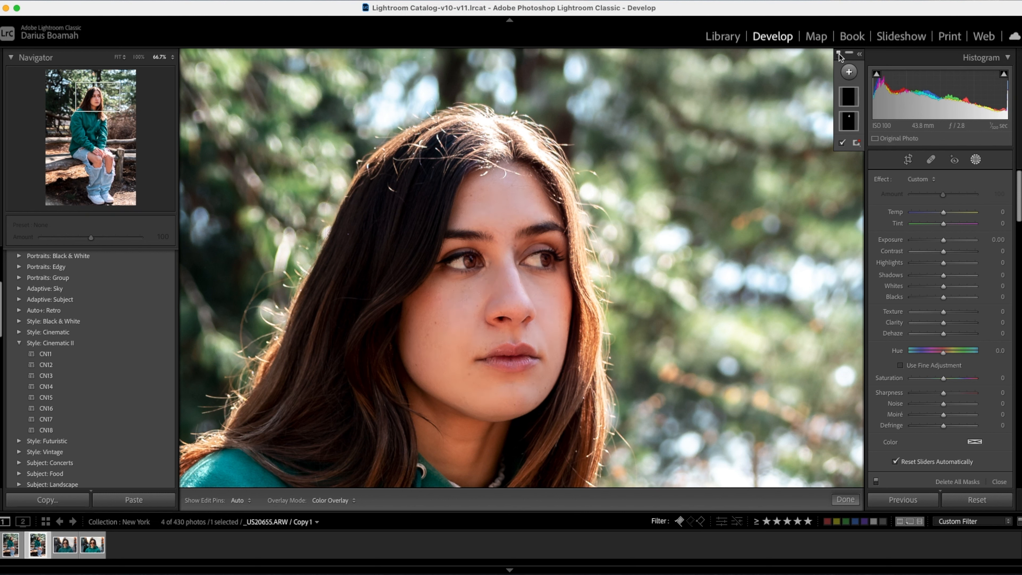
left_click(838, 54)
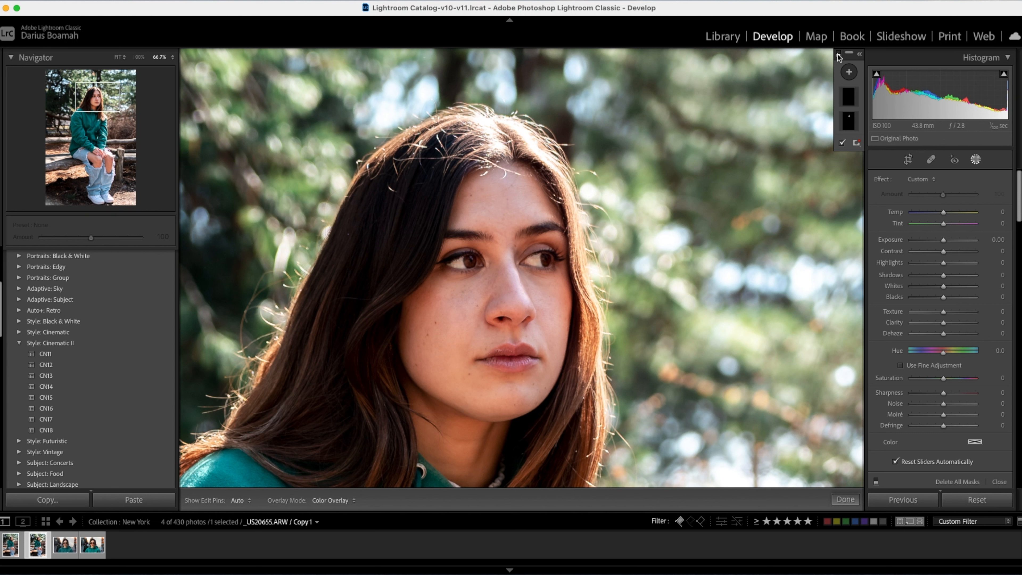
left_click(838, 55)
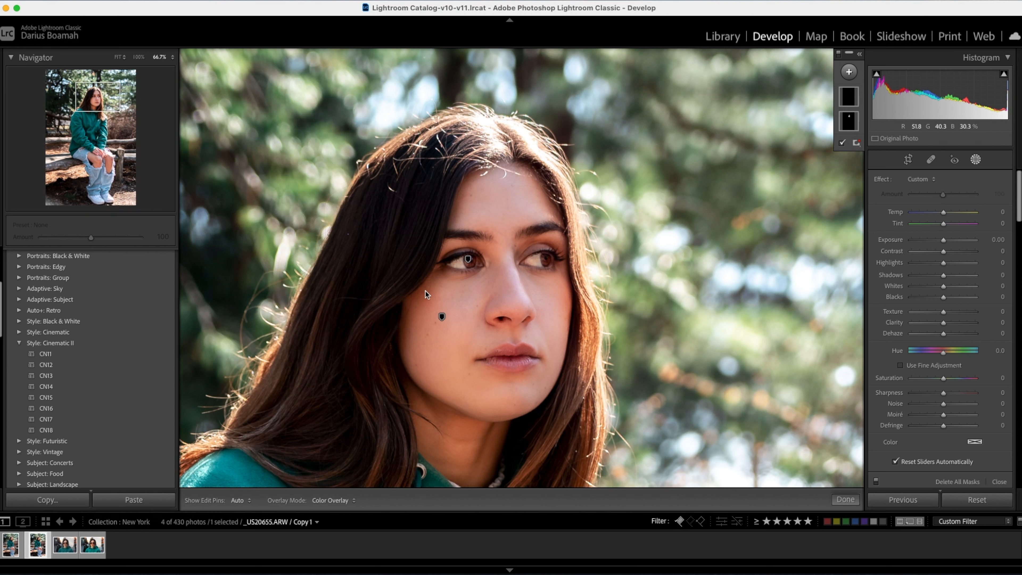
left_click(838, 55)
key("z")
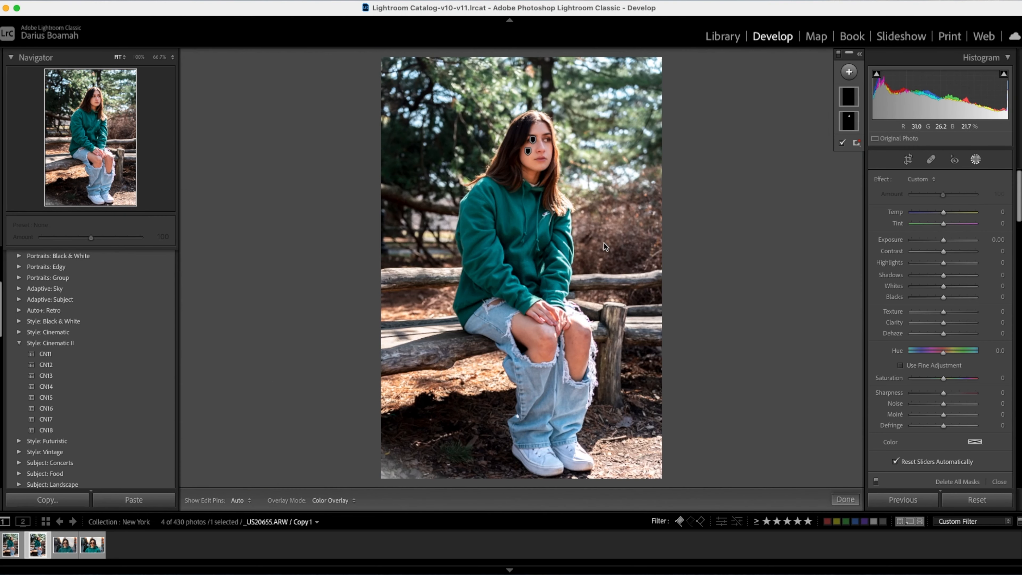
key("k")
key("k")
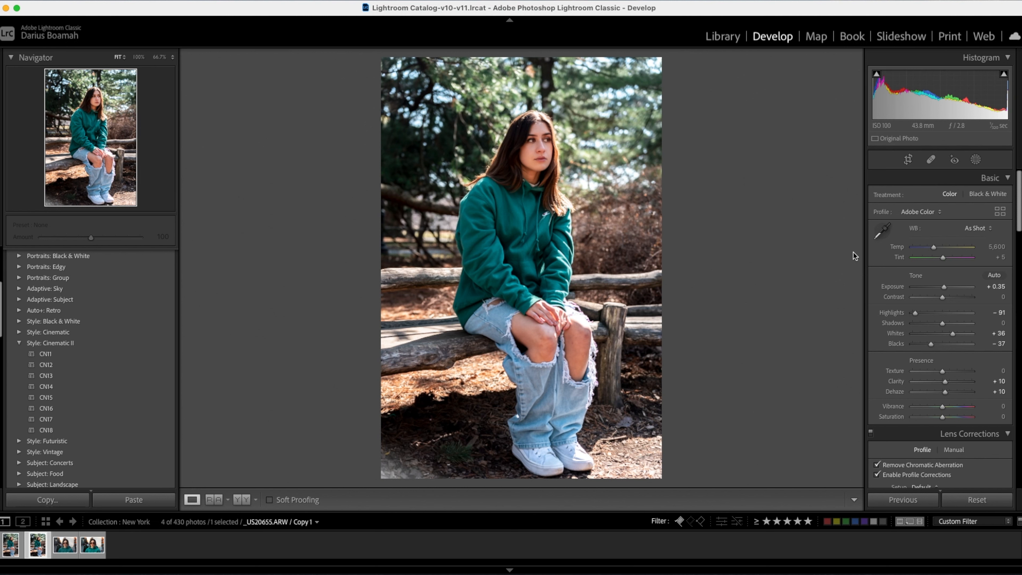
Compare the before and after versions of the full portrait several times, ending on the edited version.
key("backslash")
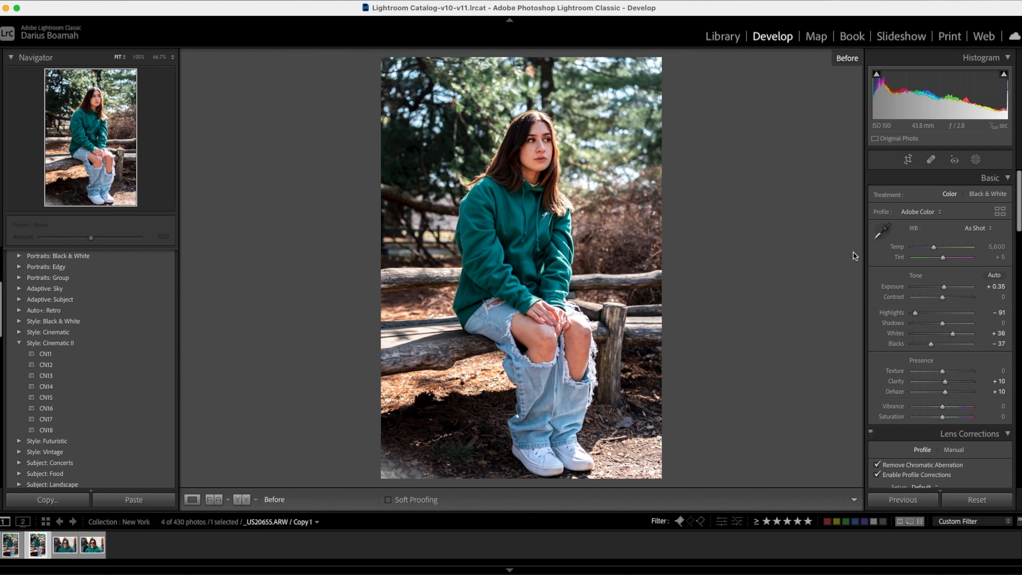
key("backslash")
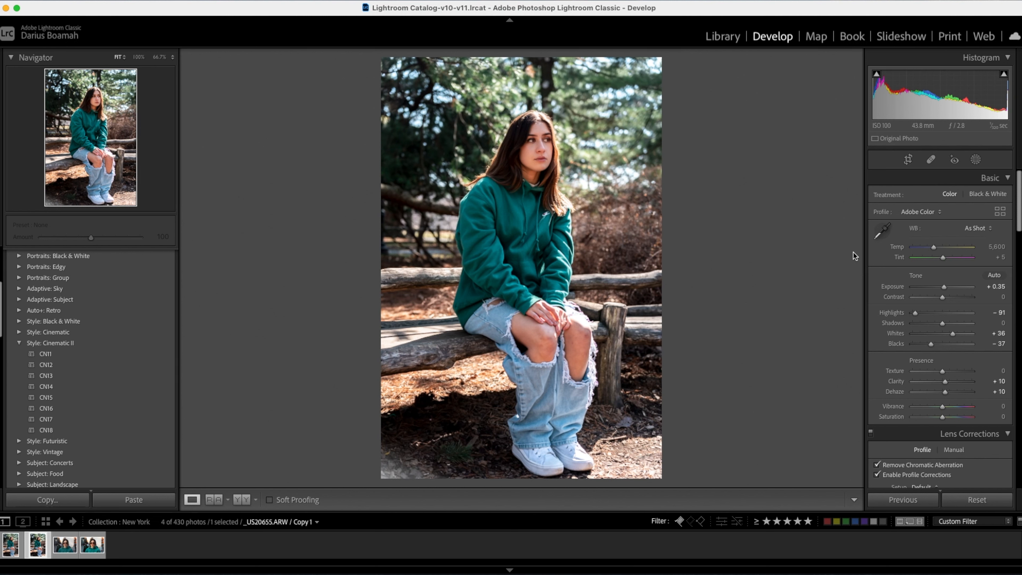
key("backslash")
key("backslash")
key("backslash")
key("backslash")
key("backslash")
key("backslash")
key("backslash")
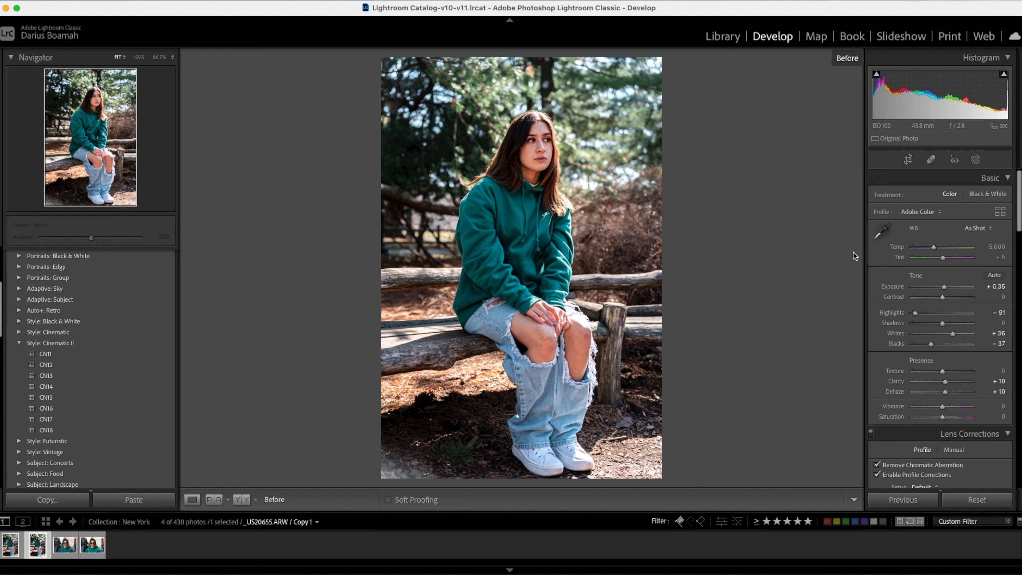
key("backslash")
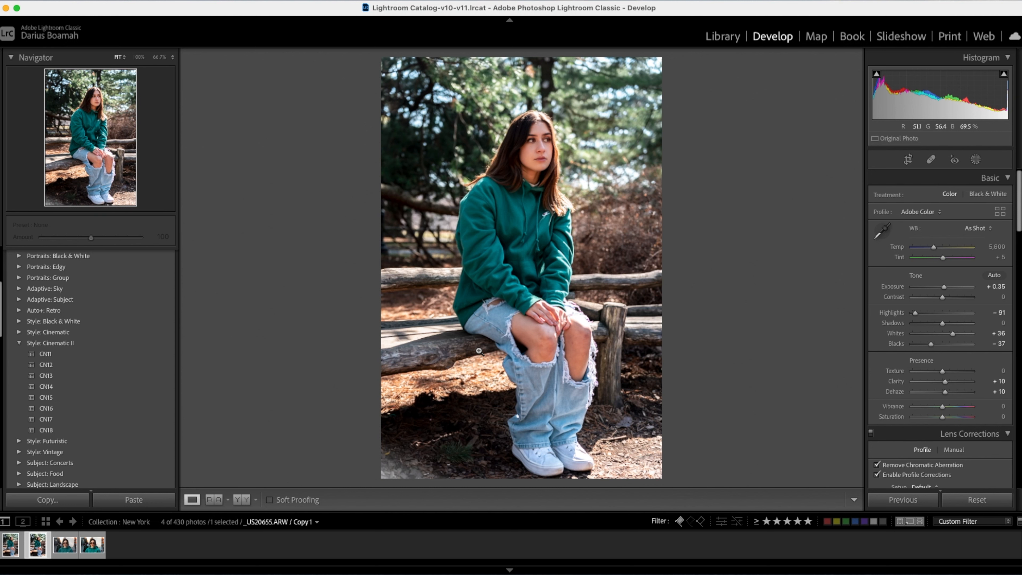
Review the portrait's applied adjustments from Basic and Lens Corrections through HSL, Color Grading and Detail.
scroll(920, 358, "down", 3)
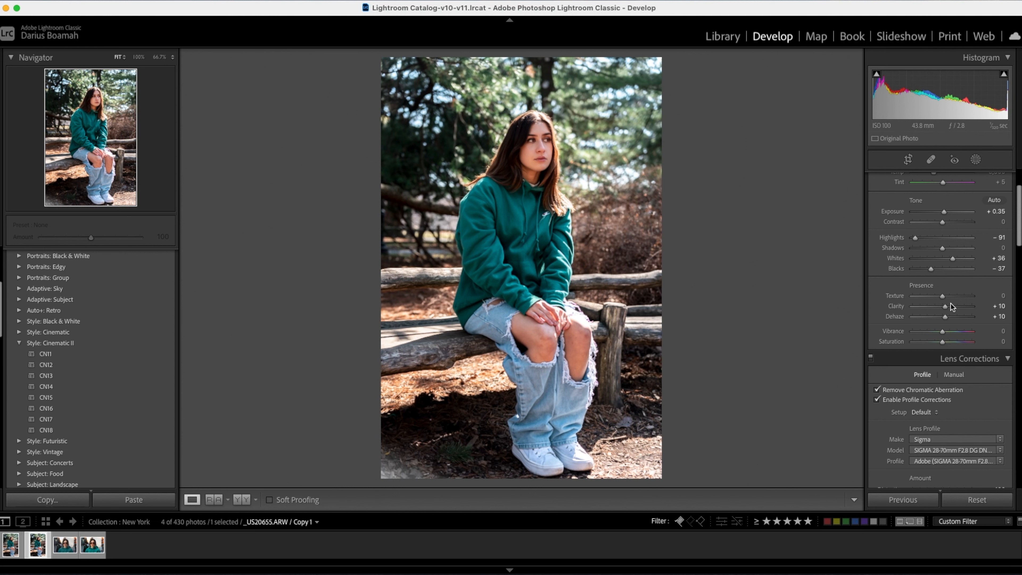
scroll(910, 363, "down", 10)
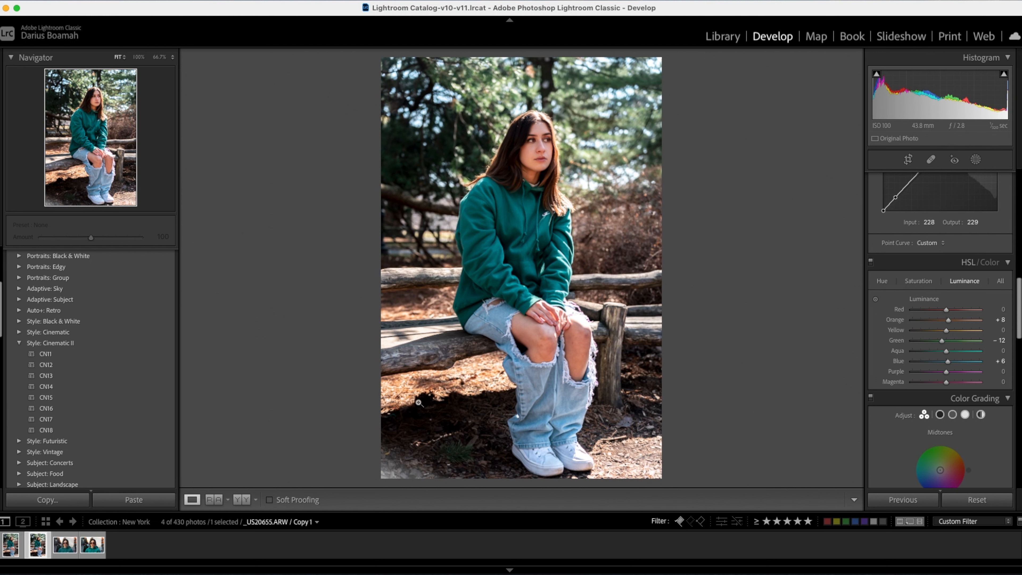
scroll(921, 423, "down", 1)
scroll(921, 423, "down", 5)
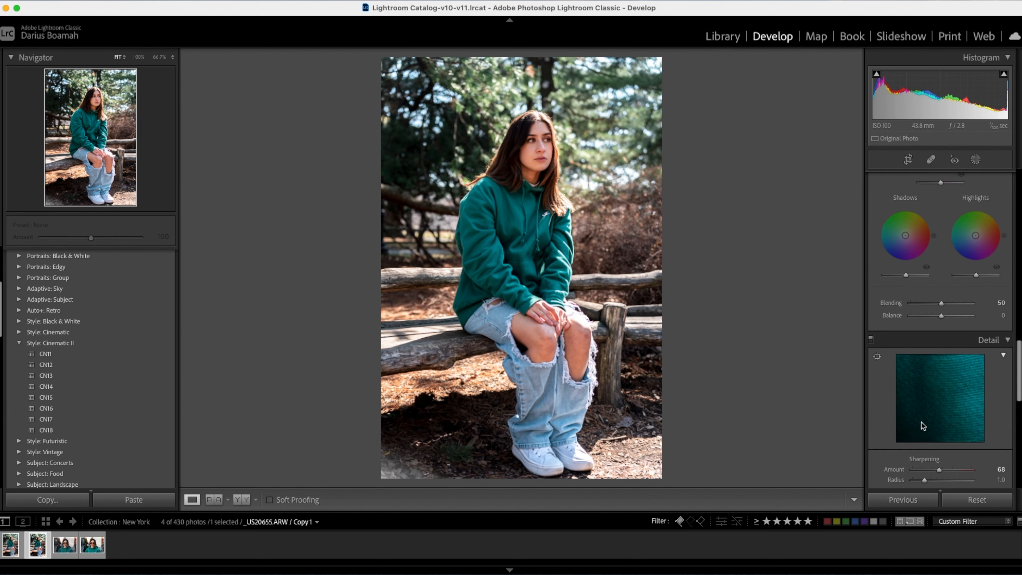
scroll(921, 423, "up", 10)
scroll(921, 422, "up", 8)
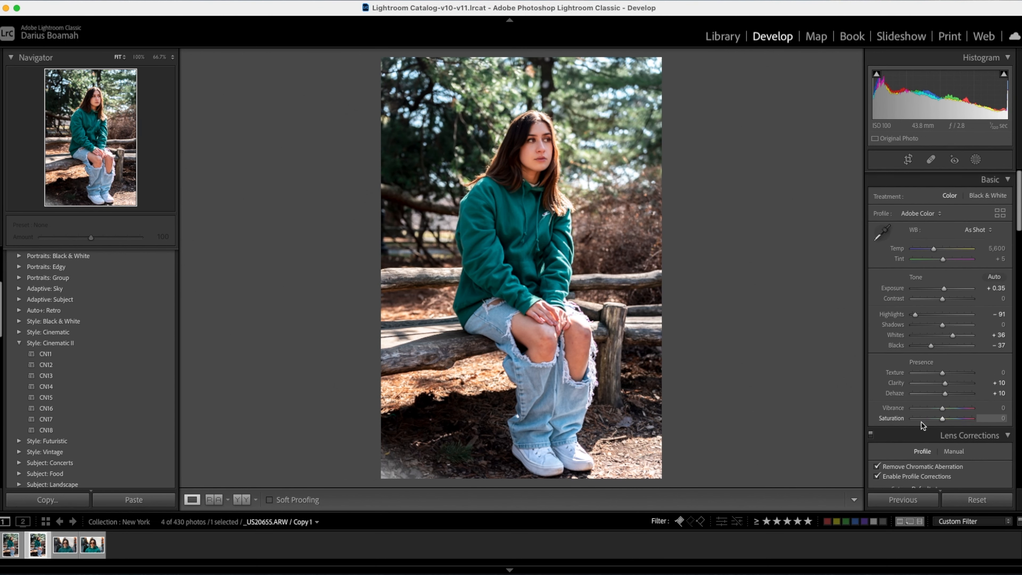